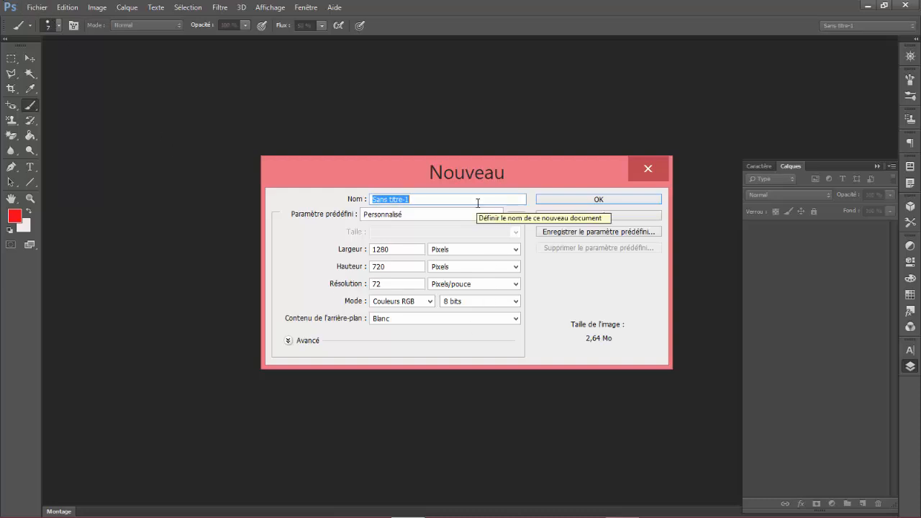
# - Name the new document "fond ecran tutoriel" and create it at 1280 × 720 pixels with a white background
pyautogui.write('fond ')
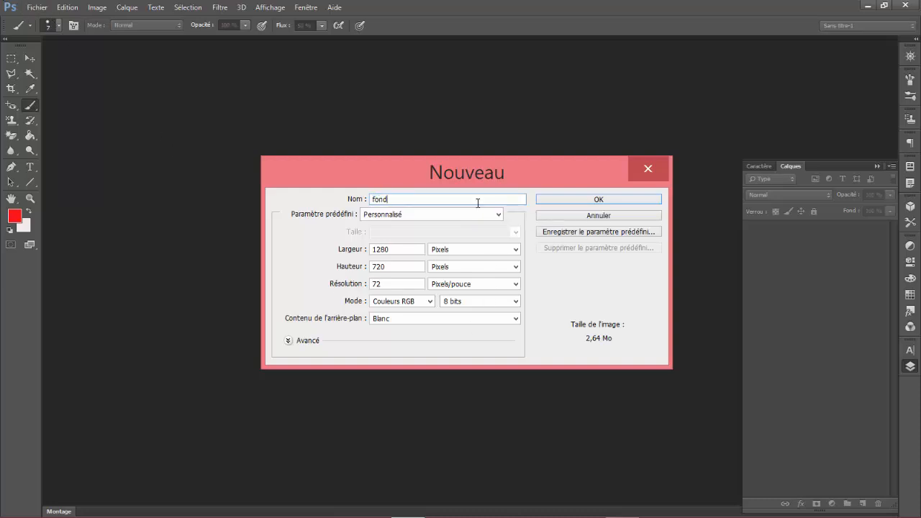
pyautogui.write('ecran tutoriel')
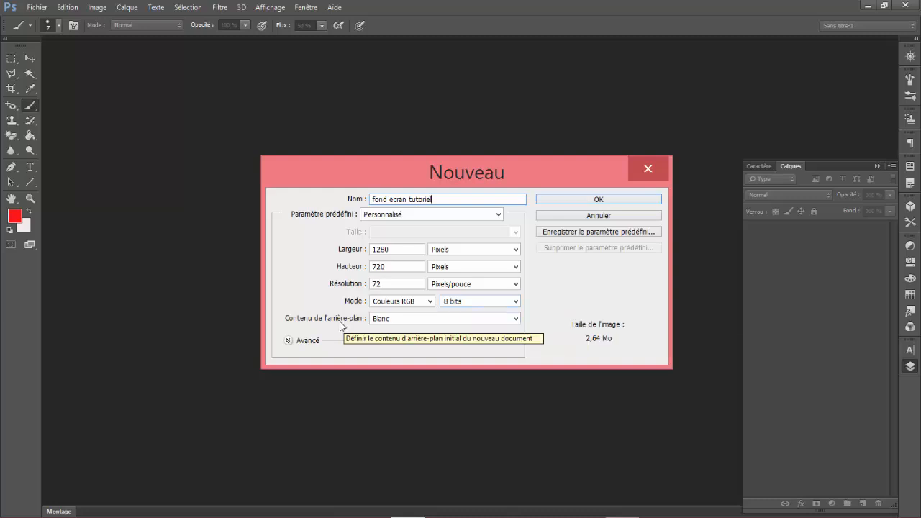
pyautogui.click(573, 203)
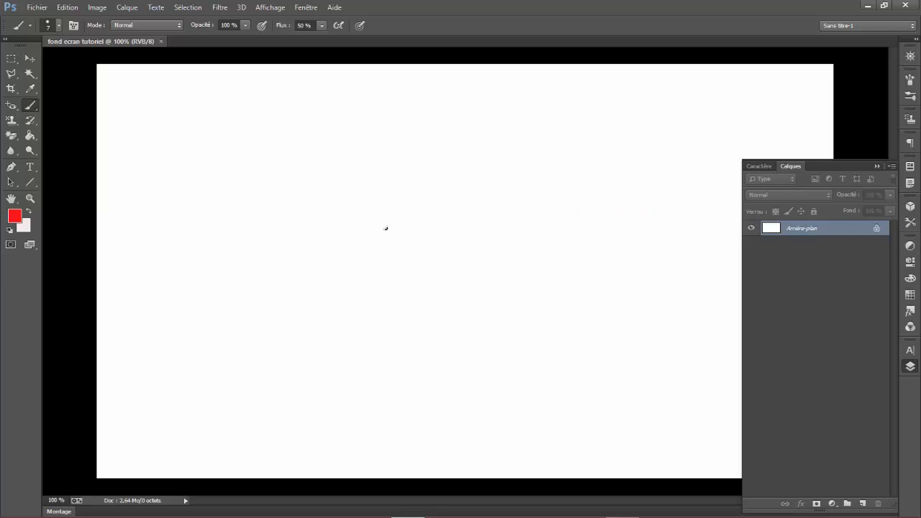
# - Fill the background layer with black (000000) using the Paint Bucket tool
pyautogui.click(26, 143)
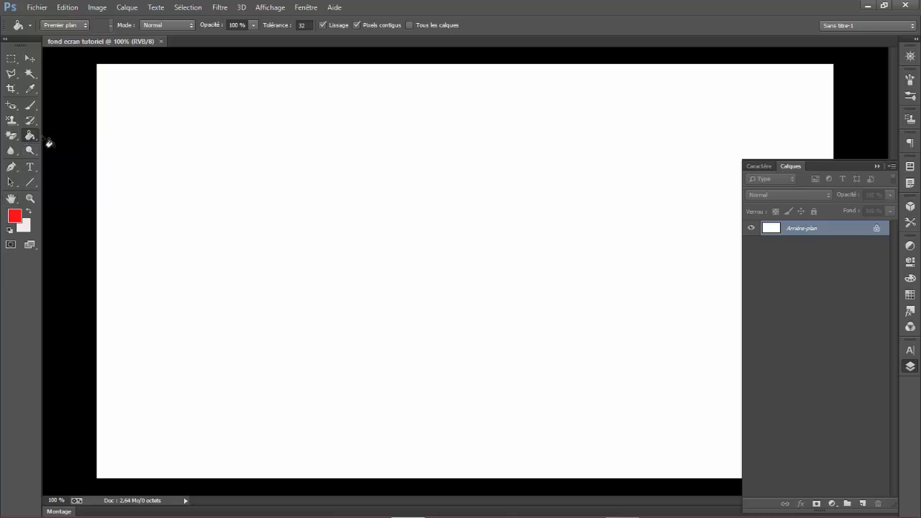
pyautogui.rightClick(34, 137)
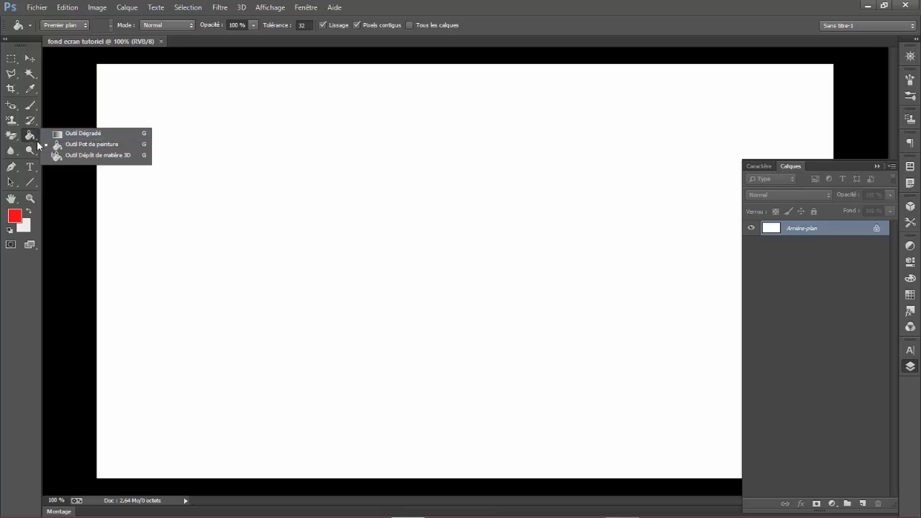
pyautogui.click(92, 147)
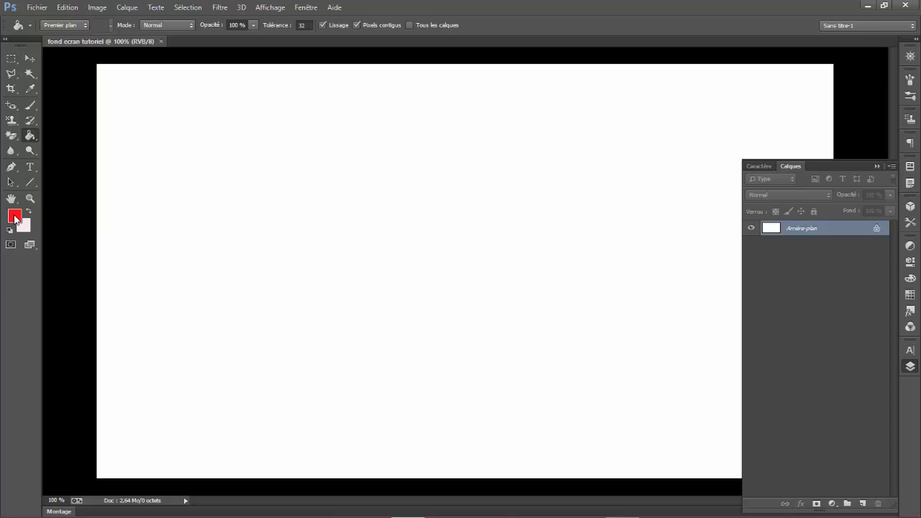
pyautogui.click(15, 216)
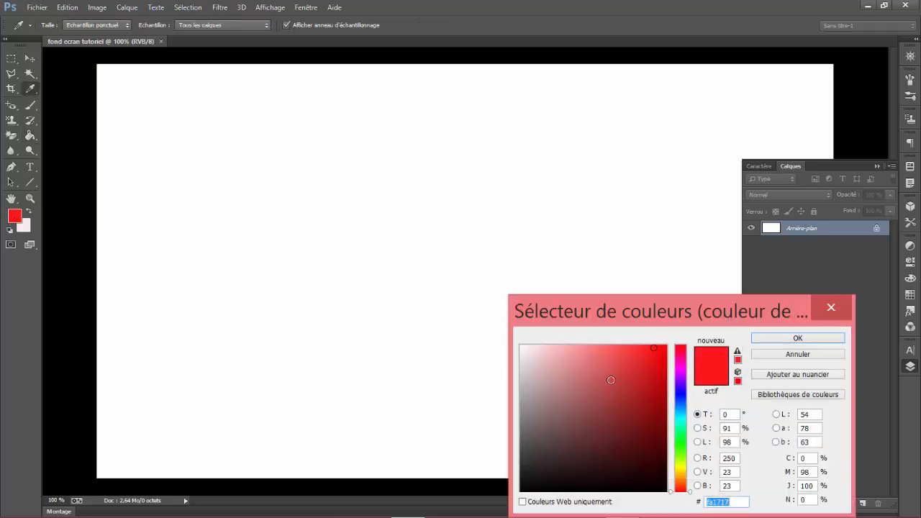
pyautogui.moveTo(542, 467); pyautogui.dragTo(519, 493)
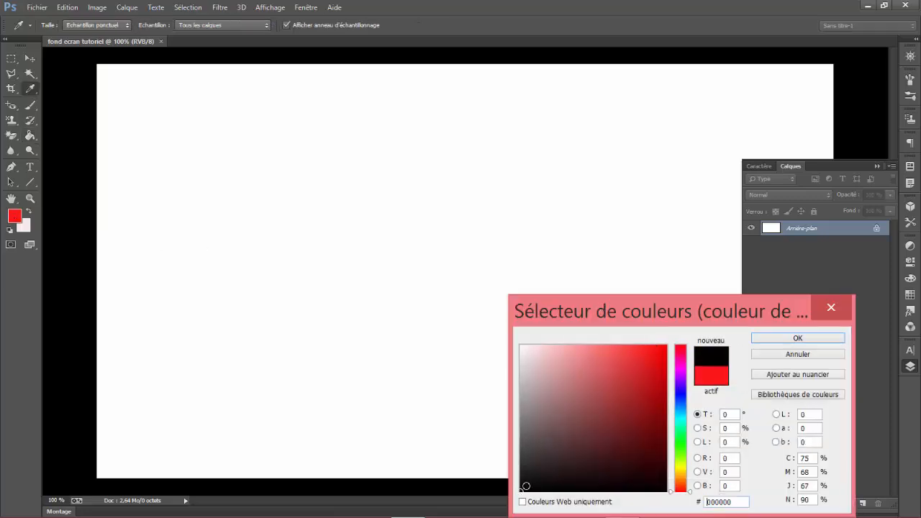
pyautogui.click(795, 338)
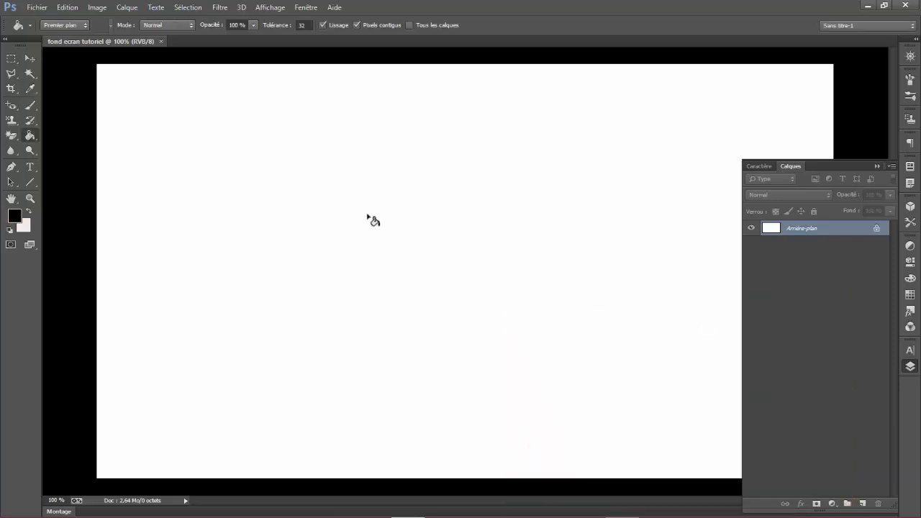
pyautogui.click(464, 271)
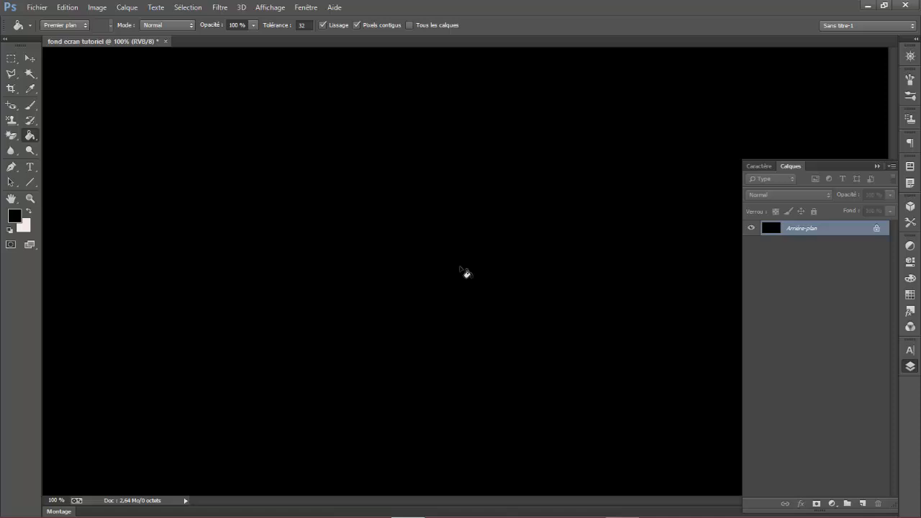
# - Set up the Brush tool with a soft round tip at 0% hardness and a size of about 851 px
pyautogui.click(32, 108)
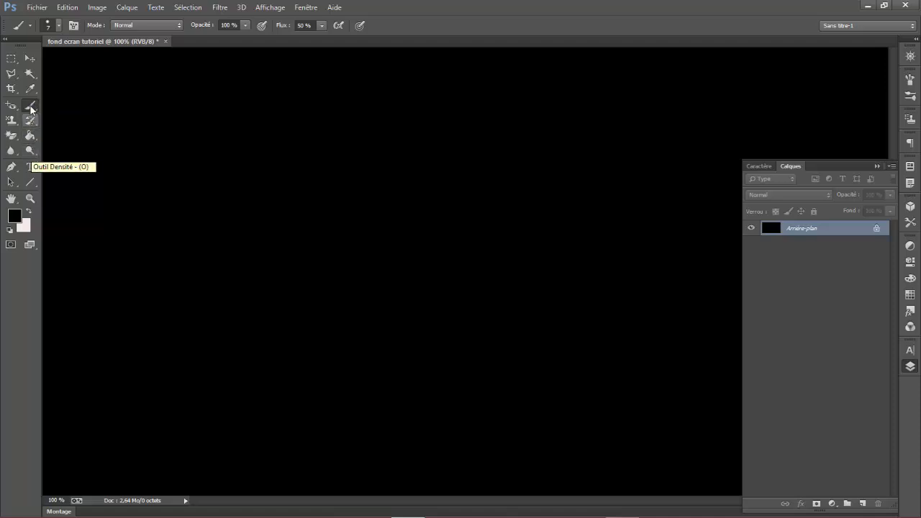
pyautogui.click(60, 26)
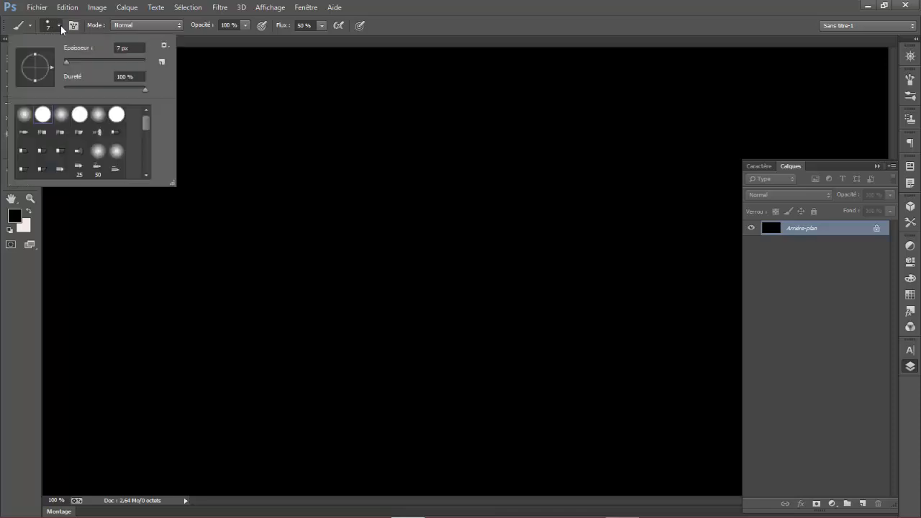
pyautogui.click(26, 116)
pyautogui.click(126, 61)
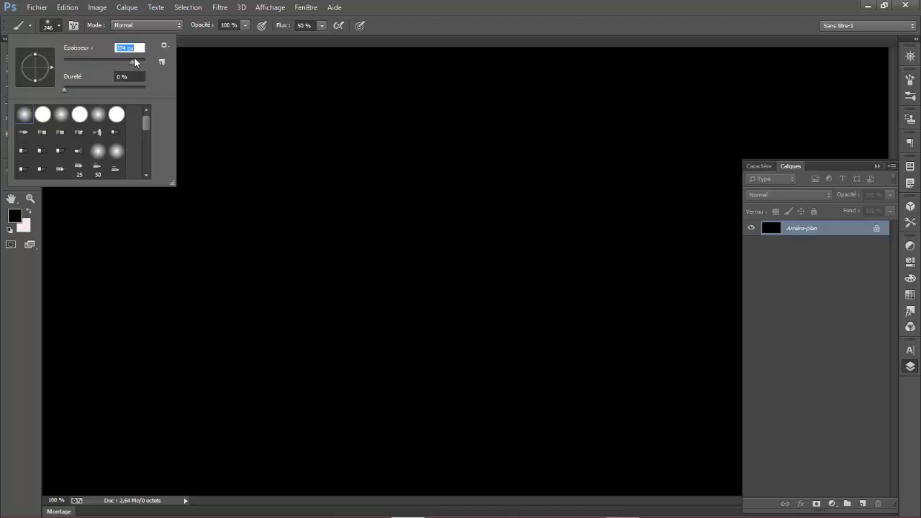
pyautogui.moveTo(136, 59); pyautogui.dragTo(140, 59)
pyautogui.click(453, 3)
# - Set the foreground colour to yellow fffc00 and paint one soft brush dab at the centre of the canvas
pyautogui.click(15, 216)
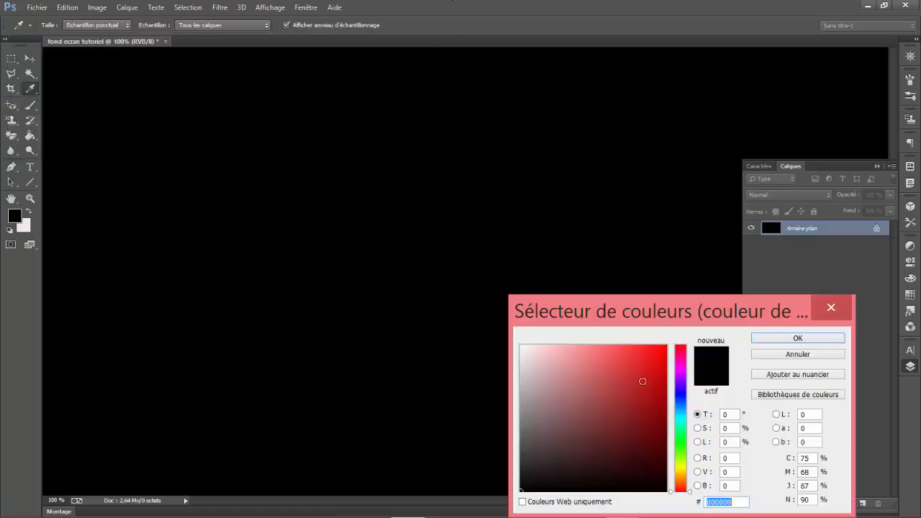
pyautogui.click(684, 471)
pyautogui.moveTo(631, 419); pyautogui.dragTo(689, 334)
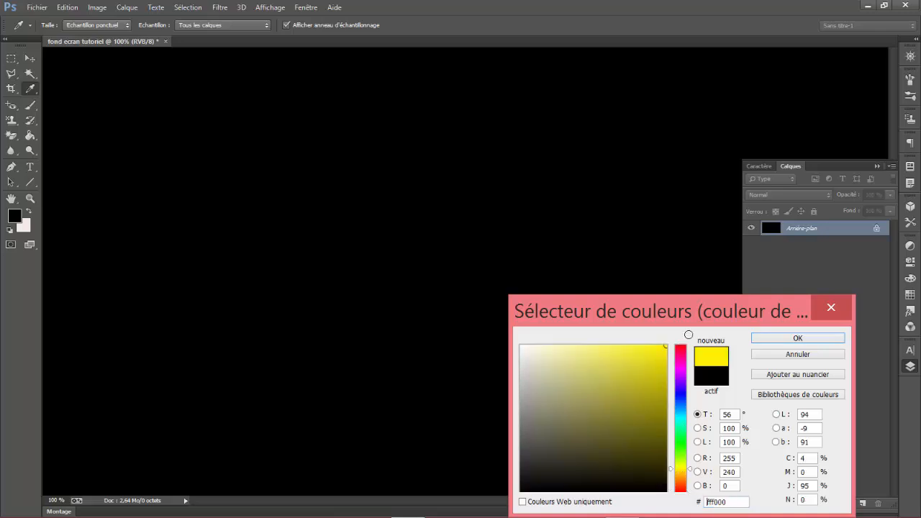
pyautogui.click(683, 465)
pyautogui.moveTo(689, 470); pyautogui.dragTo(694, 468)
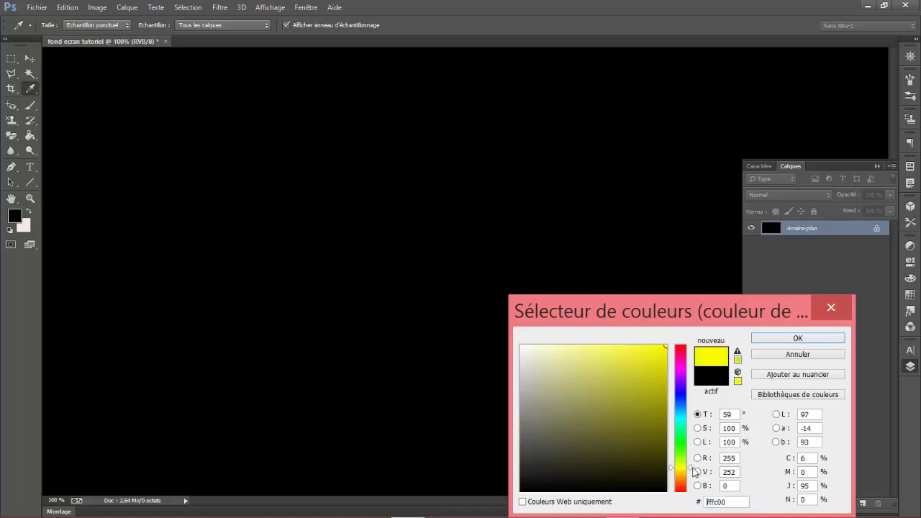
pyautogui.click(783, 339)
pyautogui.press('b')
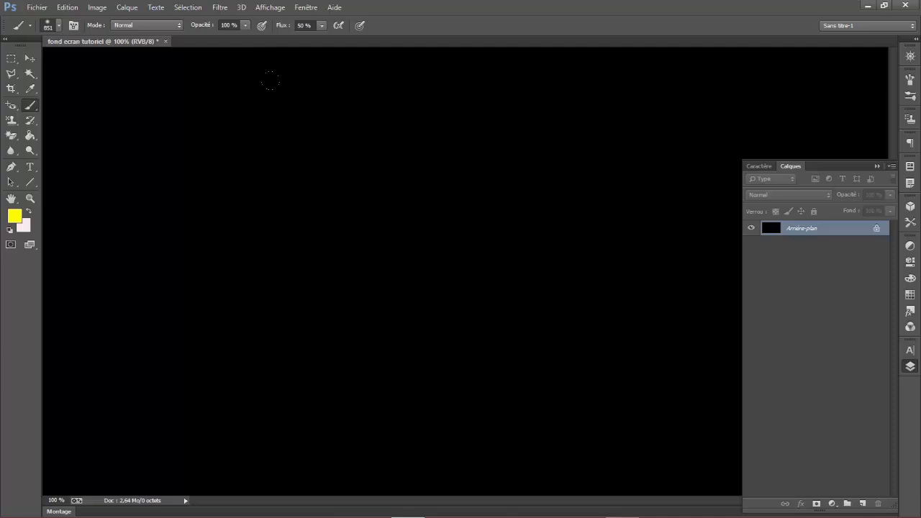
pyautogui.click(464, 271)
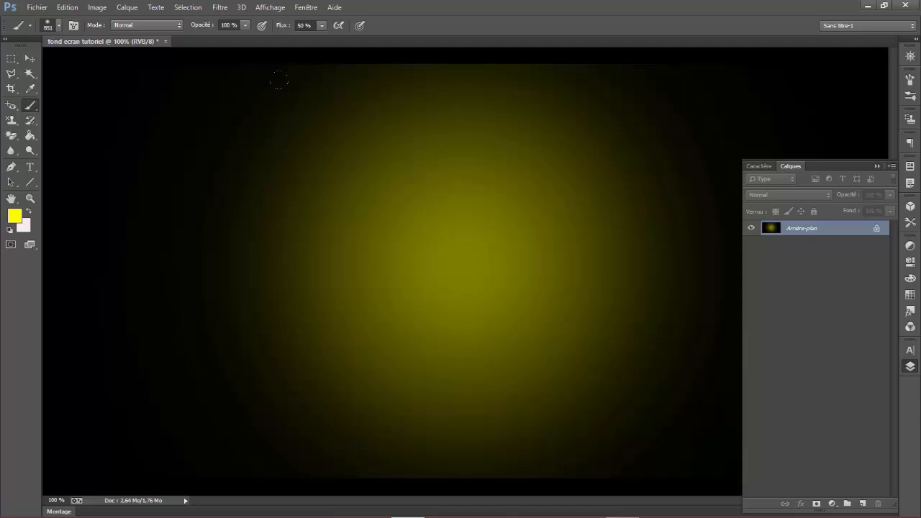
# - Duplicate the background layer and set the copy's blend mode to Incrustation
pyautogui.hotkey('ctrl', 'j')
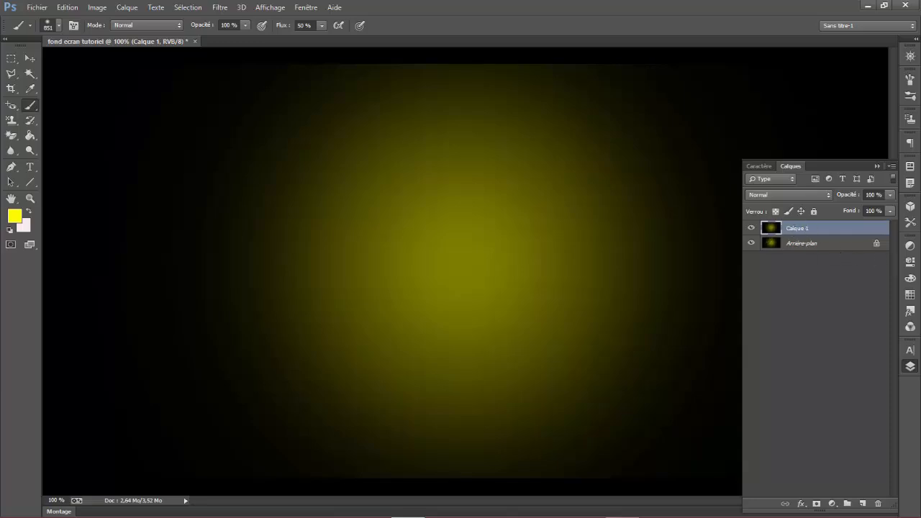
pyautogui.click(800, 196)
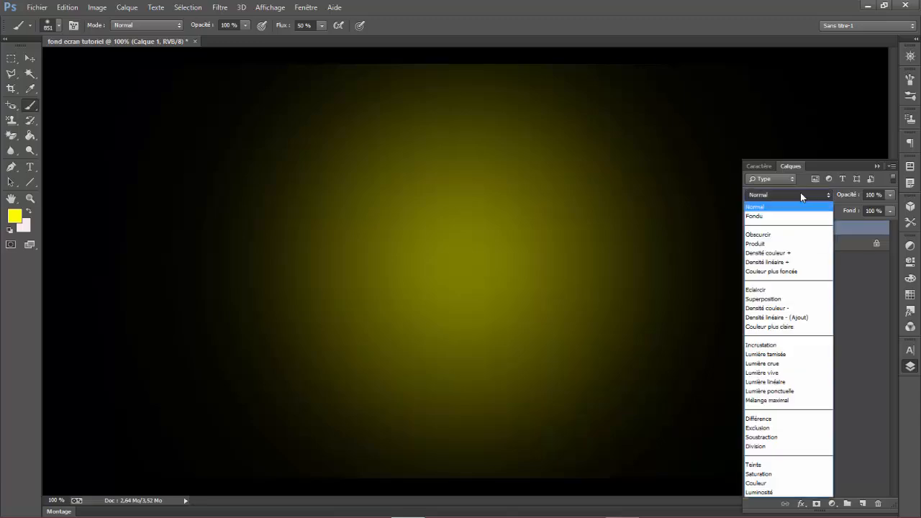
pyautogui.click(774, 345)
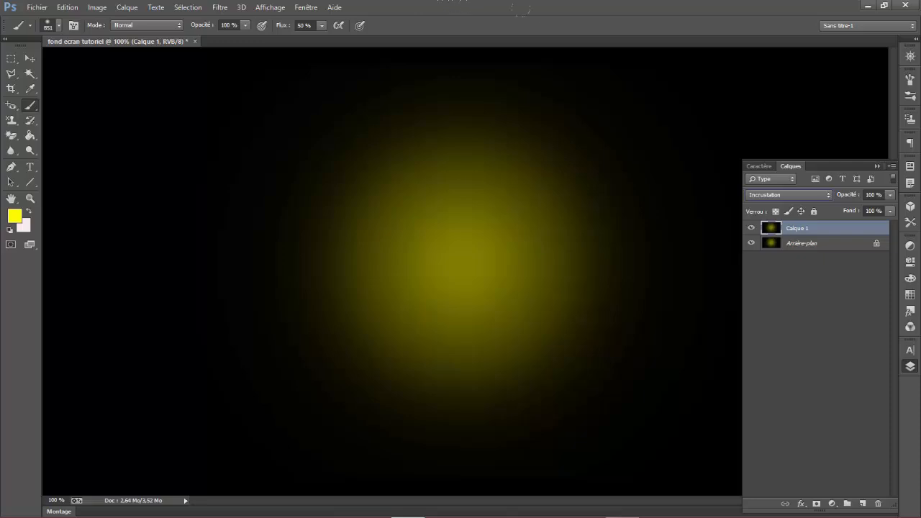
# - Add a new empty layer above the glow and set the foreground colour to near-black 010101
pyautogui.click(863, 503)
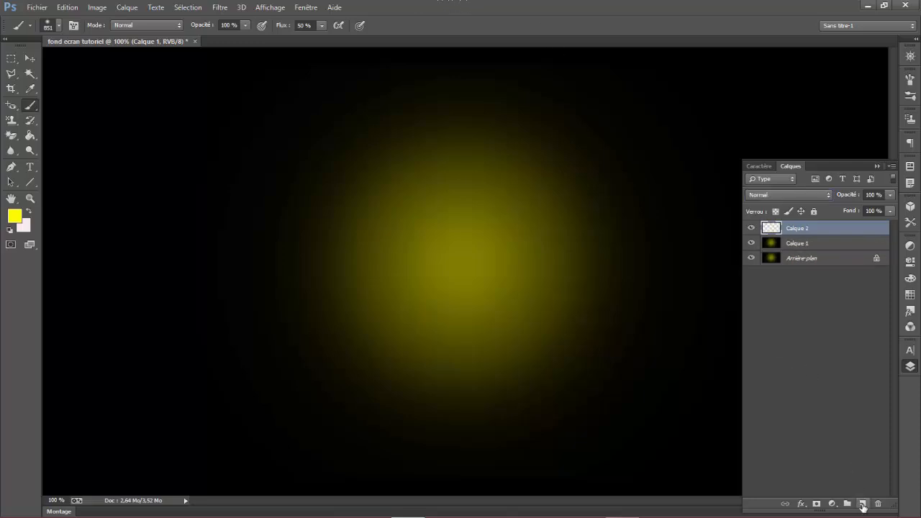
pyautogui.press('i')
pyautogui.click(16, 216)
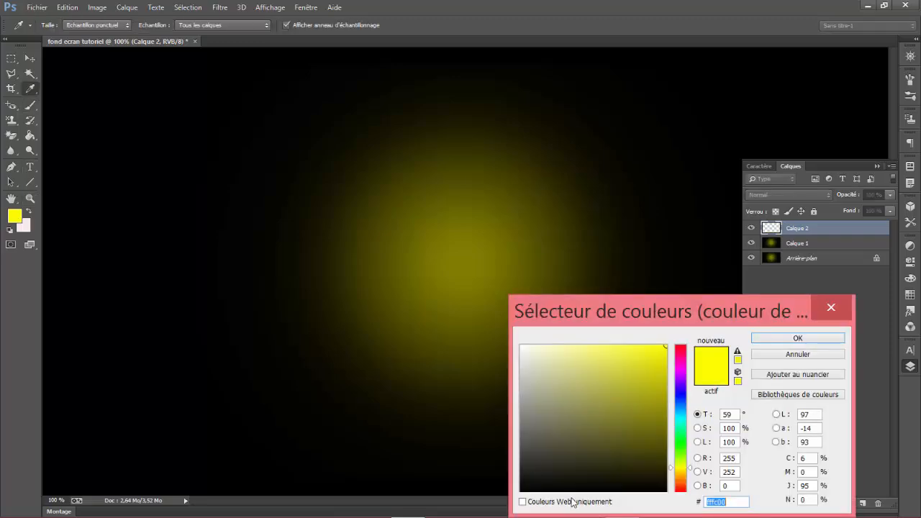
pyautogui.click(550, 488)
pyautogui.click(523, 487)
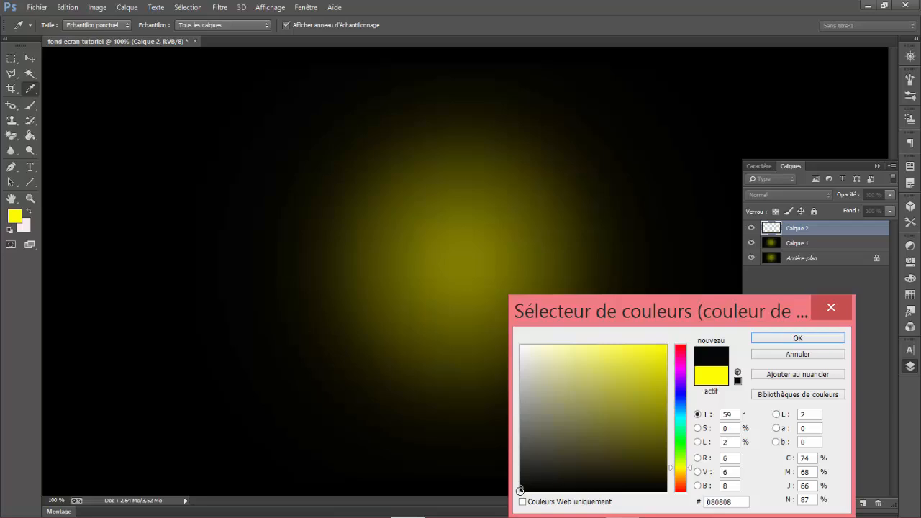
pyautogui.click(772, 339)
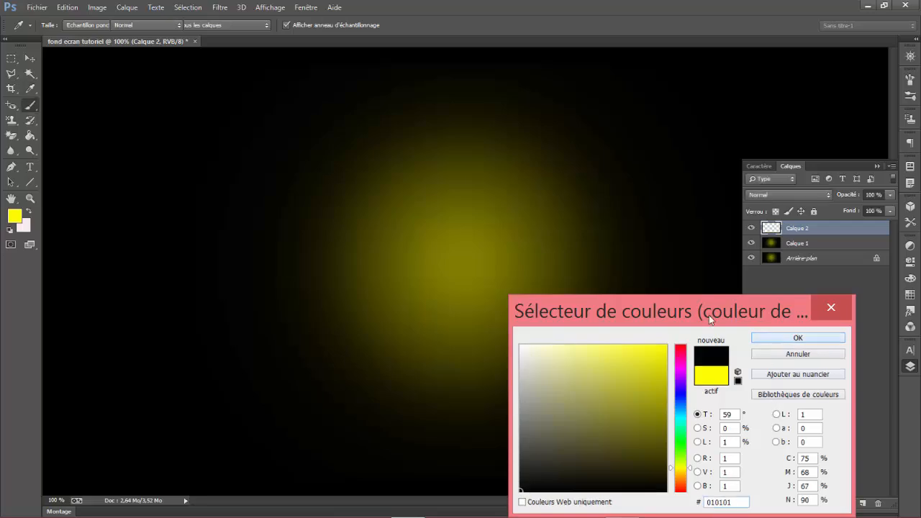
# - Render the Nuages filter on the new layer and set its blend mode to Incrustation
pyautogui.click(218, 9)
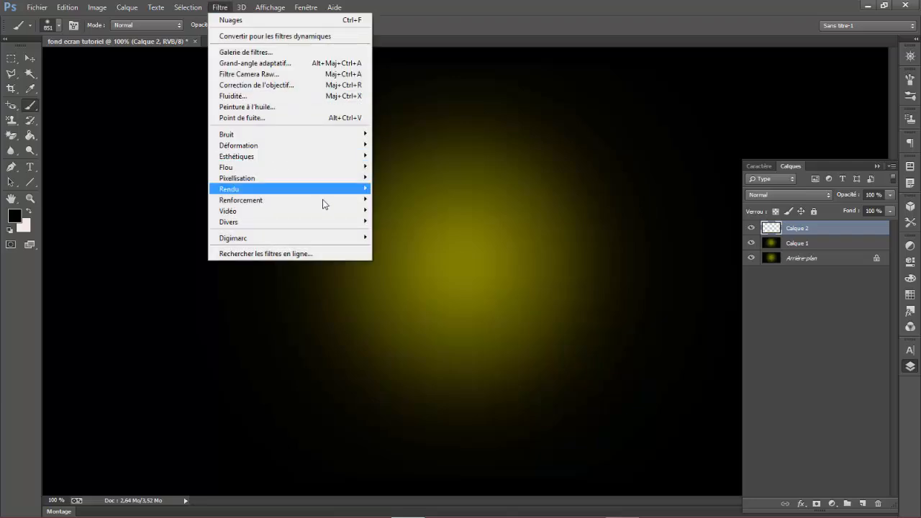
pyautogui.moveTo(352, 193)
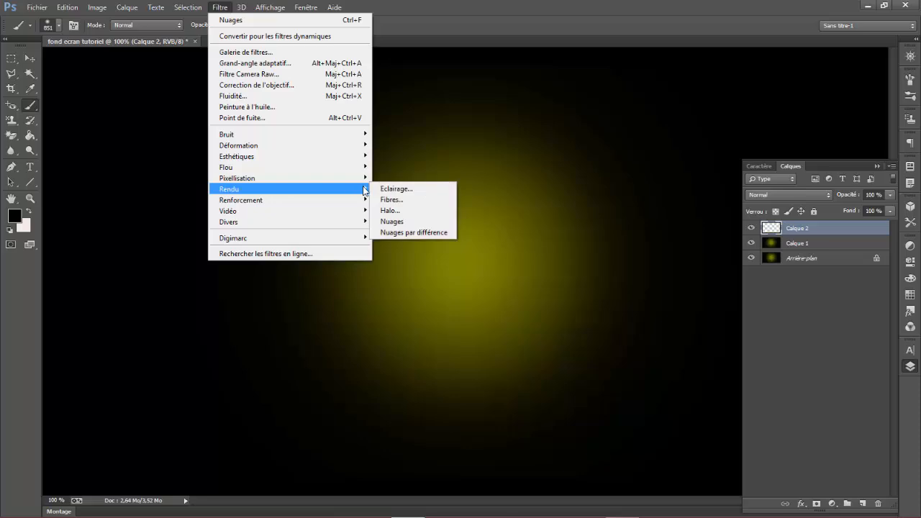
pyautogui.click(419, 223)
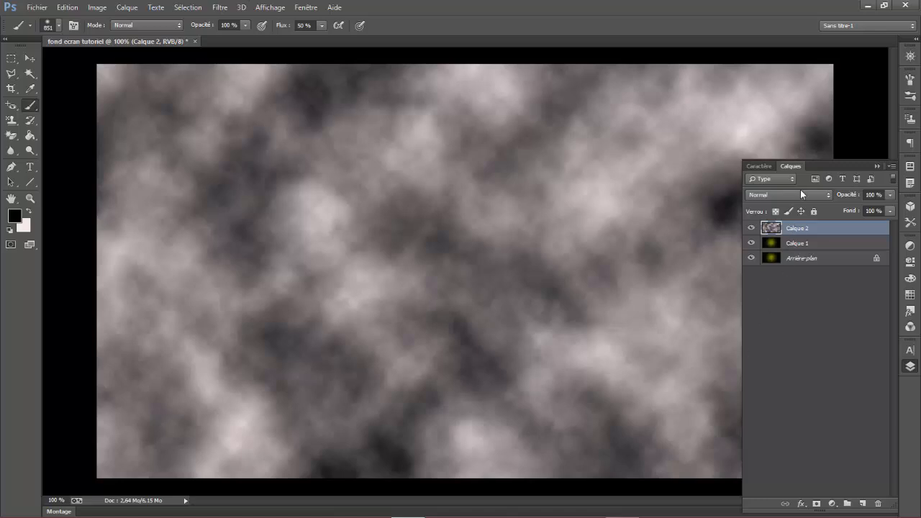
pyautogui.click(781, 192)
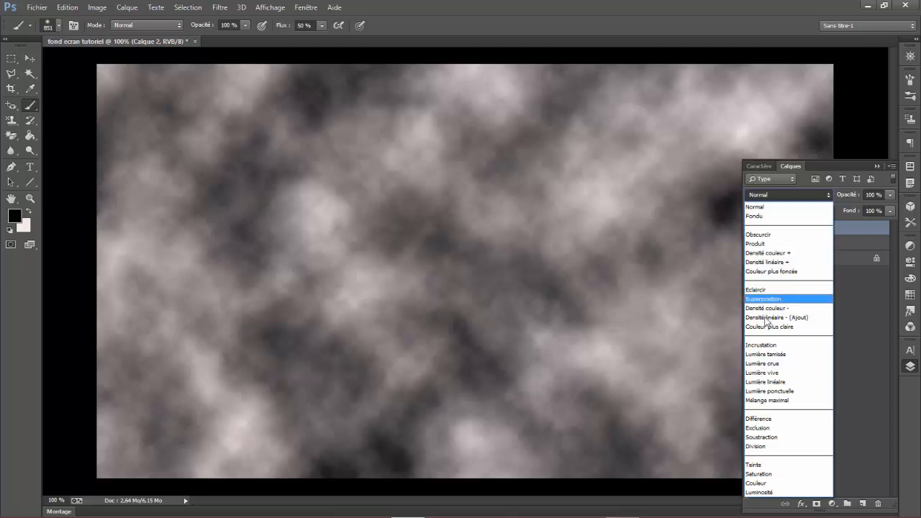
pyautogui.click(759, 345)
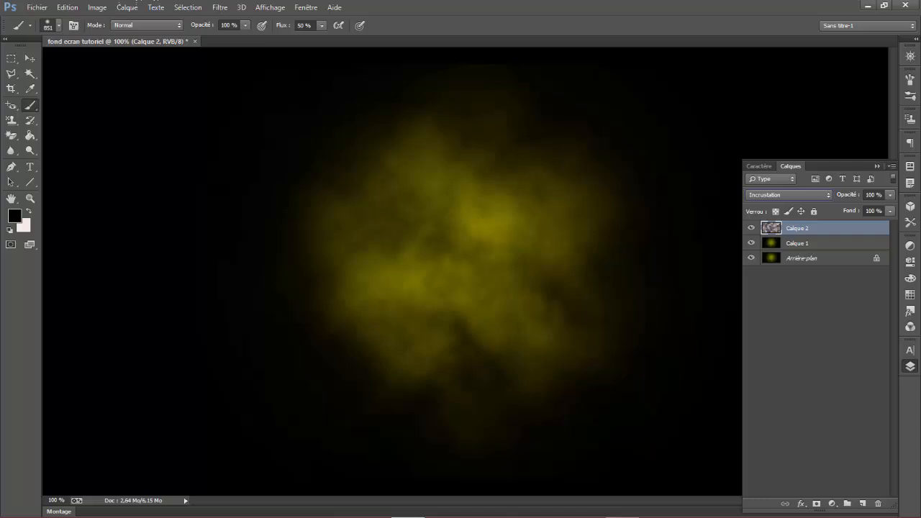
# - Add a new empty layer and start a Pen tool path with one tall S-shaped wave at the glow's left edge
pyautogui.click(863, 503)
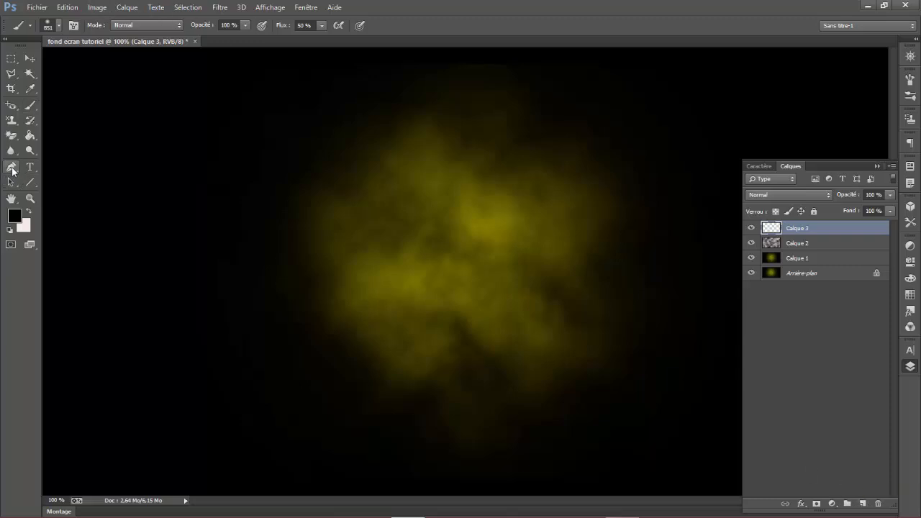
pyautogui.moveTo(13, 171); pyautogui.dragTo(59, 168)
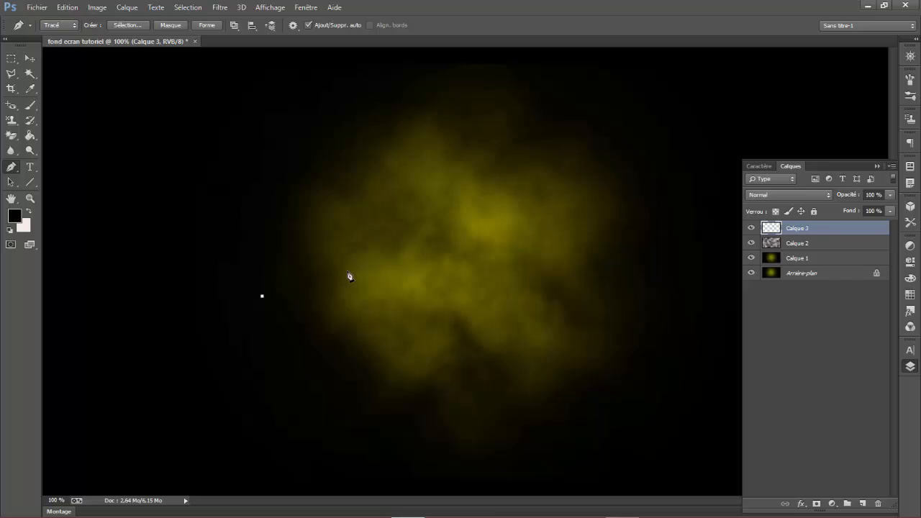
pyautogui.click(345, 270)
pyautogui.moveTo(306, 284); pyautogui.dragTo(358, 512)
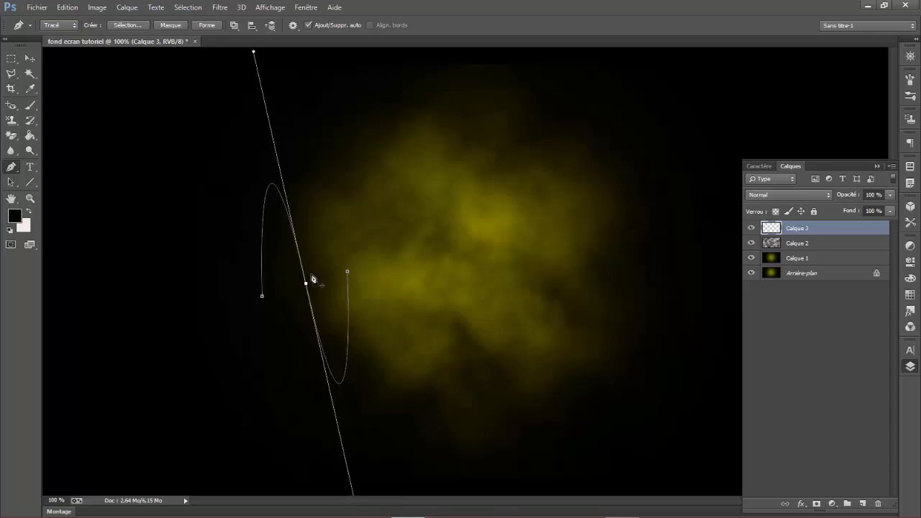
# - Continue the path to the right with two more tall waves and a short straight segment ending right of the glow's centre
pyautogui.click(422, 255)
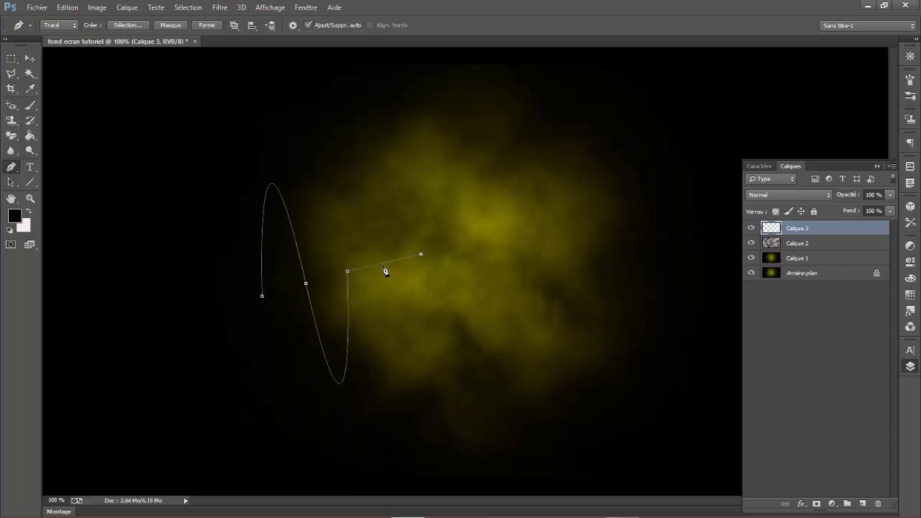
pyautogui.moveTo(384, 264); pyautogui.dragTo(418, 493)
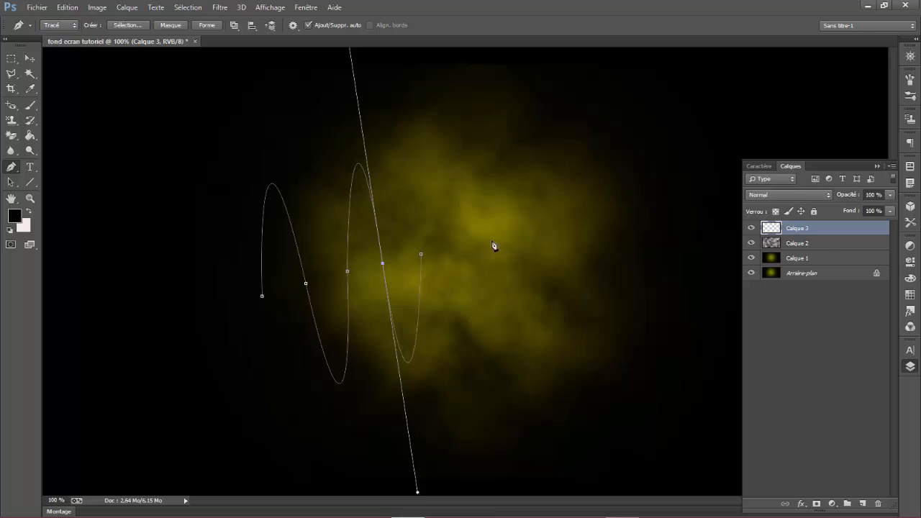
pyautogui.click(493, 243)
pyautogui.moveTo(457, 247); pyautogui.dragTo(484, 492)
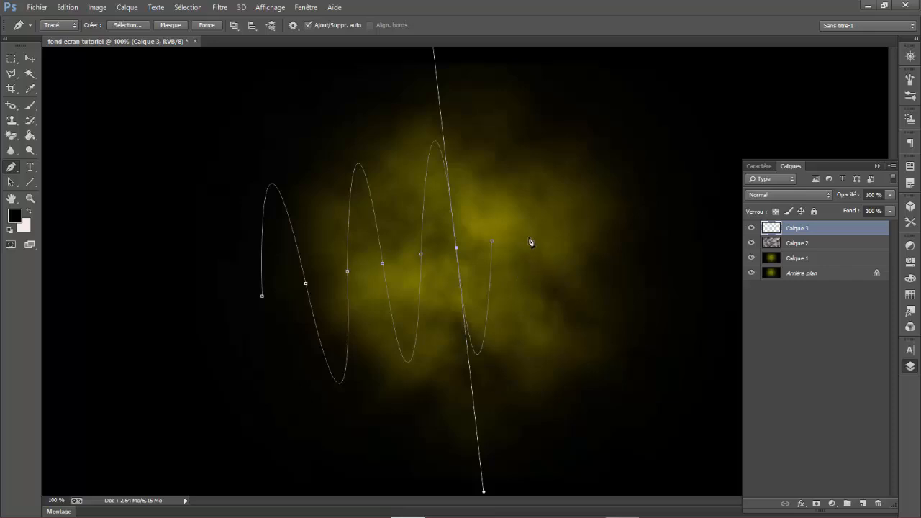
pyautogui.click(545, 234)
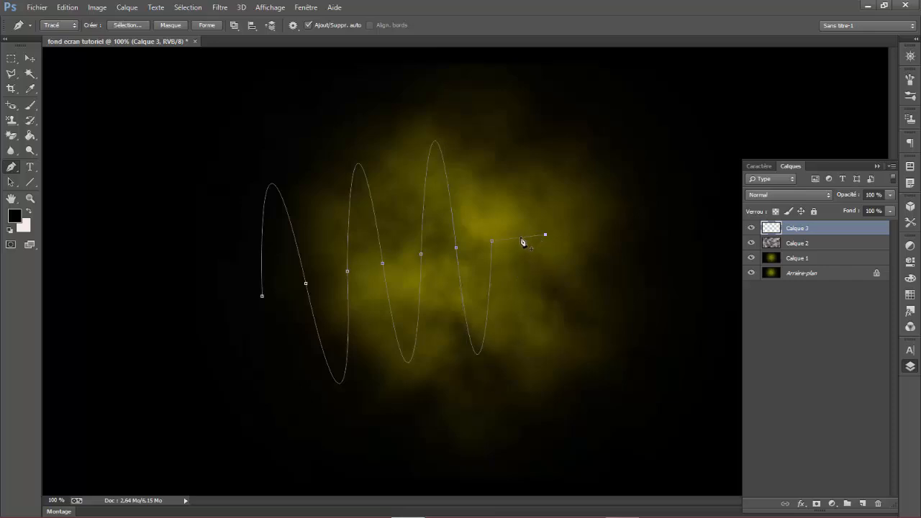
pyautogui.moveTo(530, 307); pyautogui.dragTo(520, 251)
pyautogui.click(67, 7)
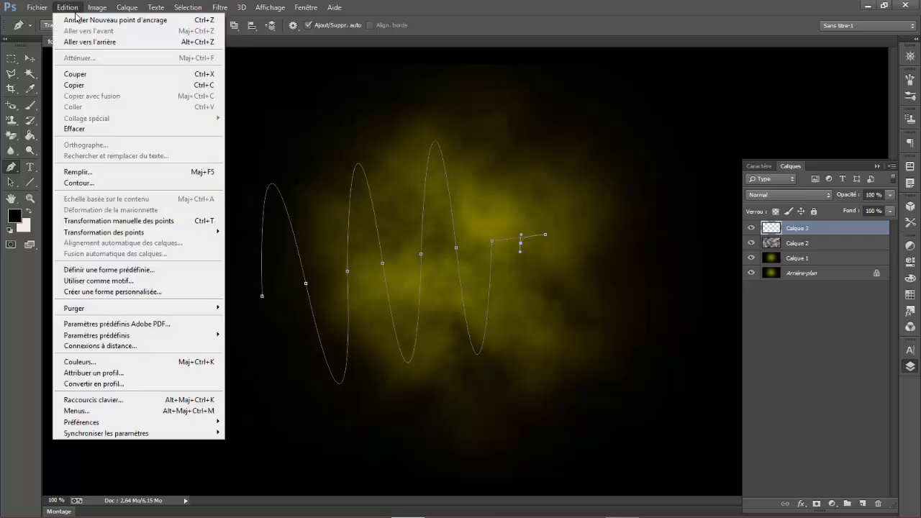
pyautogui.click(115, 19)
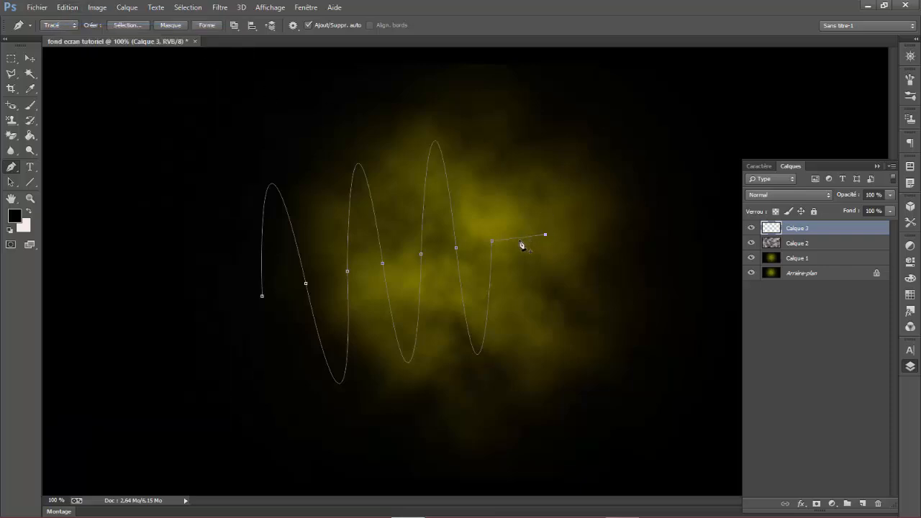
# - Bend the last straight segment into a tall wave and add one more wave ending at the glow's right side
pyautogui.moveTo(518, 239); pyautogui.dragTo(539, 456)
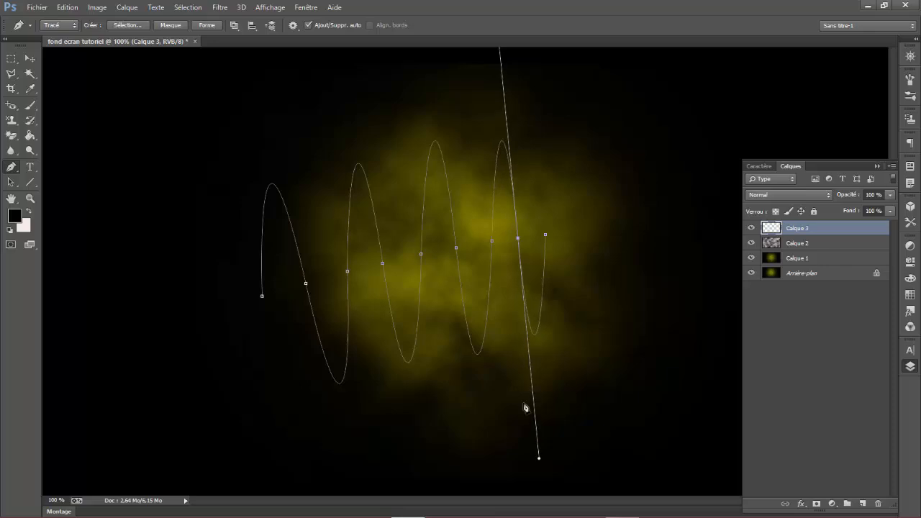
pyautogui.click(596, 234)
pyautogui.moveTo(568, 234); pyautogui.dragTo(570, 499)
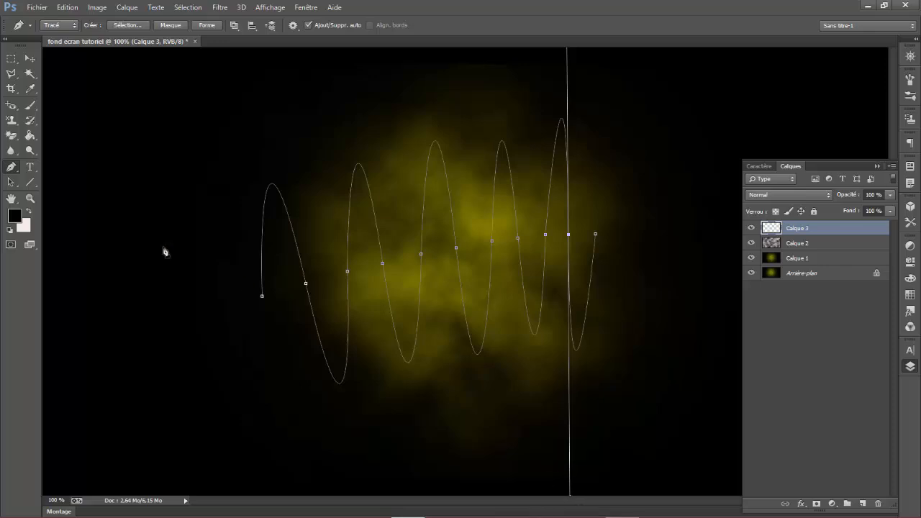
# - Set the brush to a hard round tip with 7 px size and 100% hardness
pyautogui.click(31, 105)
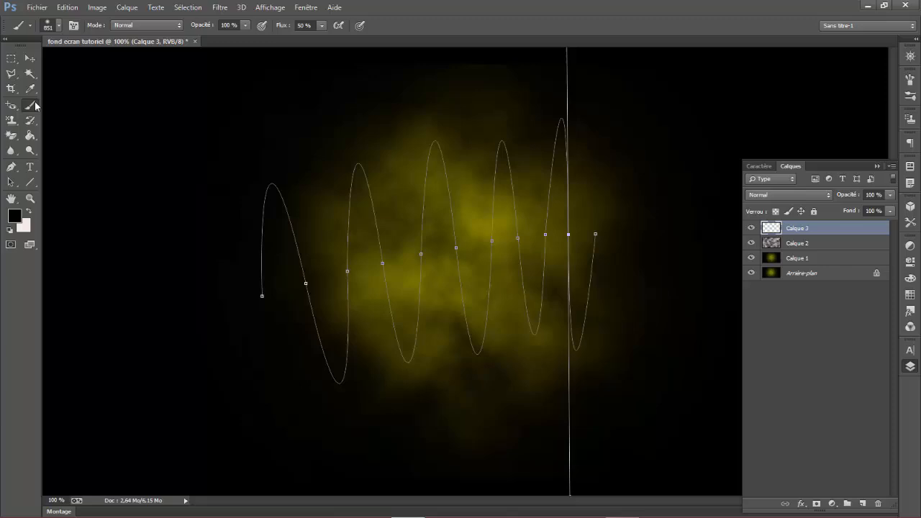
pyautogui.click(59, 25)
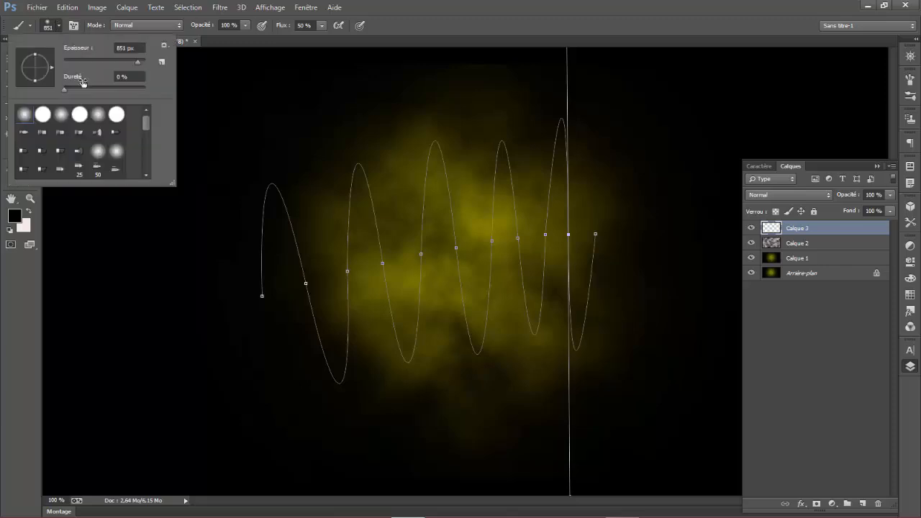
pyautogui.click(45, 117)
pyautogui.click(68, 59)
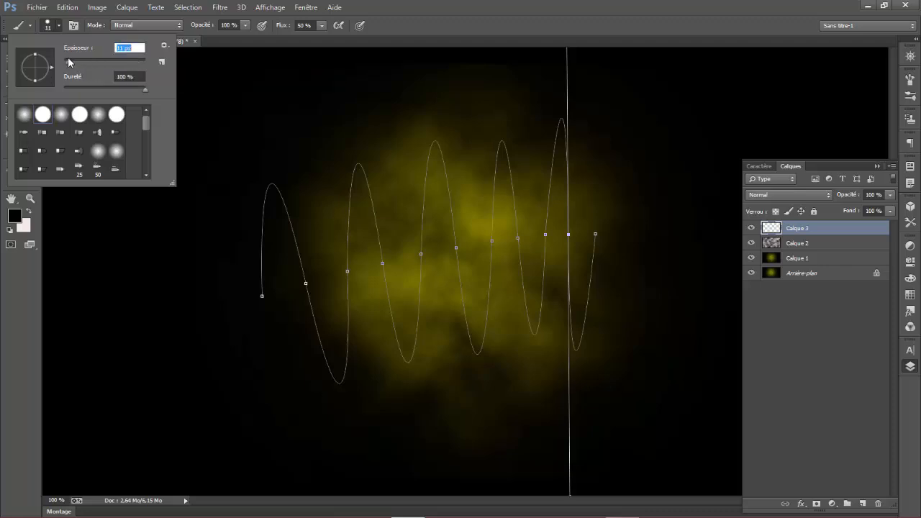
pyautogui.moveTo(68, 57); pyautogui.dragTo(67, 58)
pyautogui.click(407, 4)
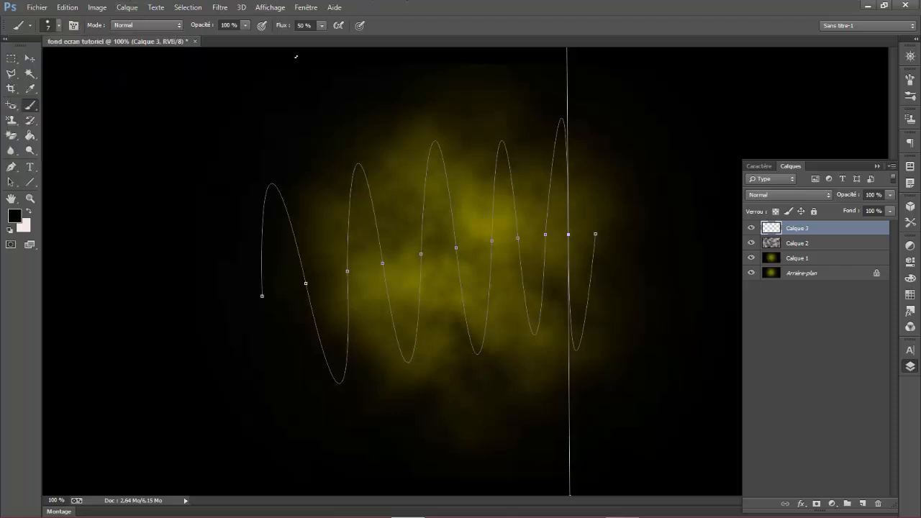
# - Set the foreground colour to bright green 1eff00
pyautogui.click(16, 216)
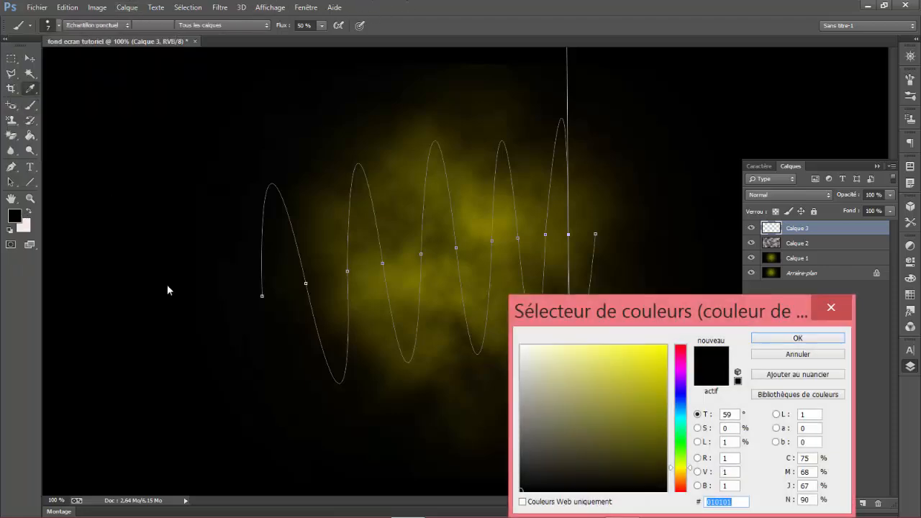
pyautogui.click(681, 446)
pyautogui.click(666, 345)
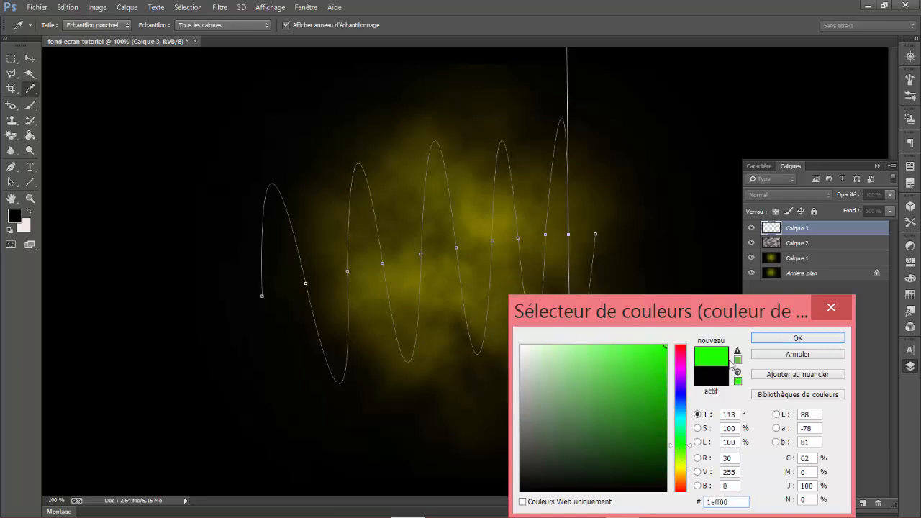
pyautogui.click(792, 338)
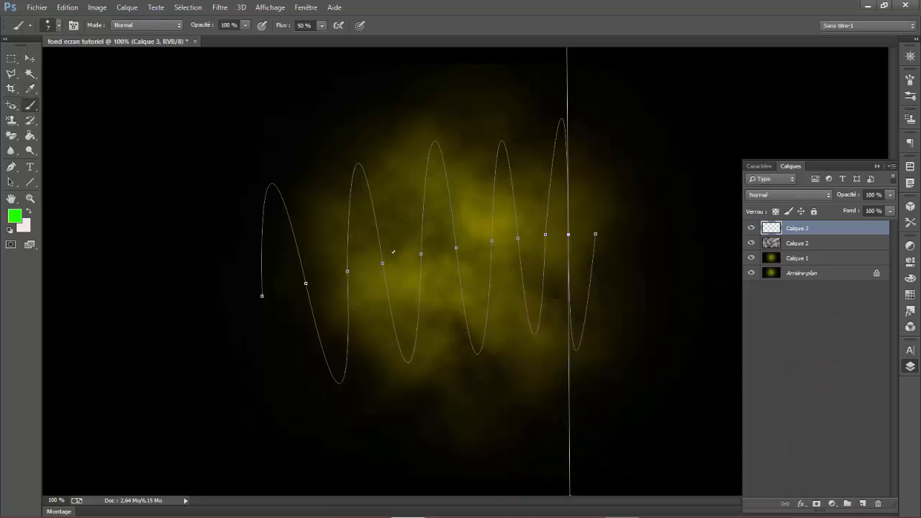
# - Stroke the wavy path on the new layer with the Forme brush, keeping Simuler la pression enabled
pyautogui.click(11, 166)
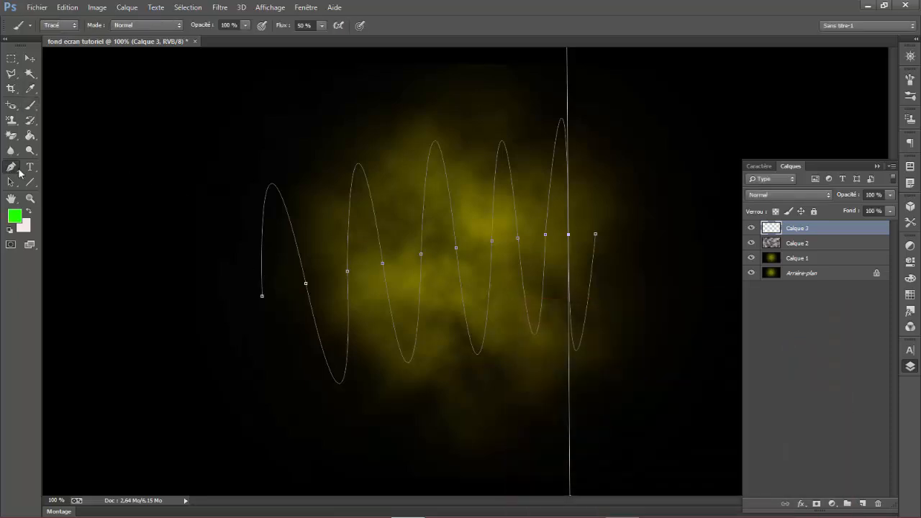
pyautogui.click(97, 165)
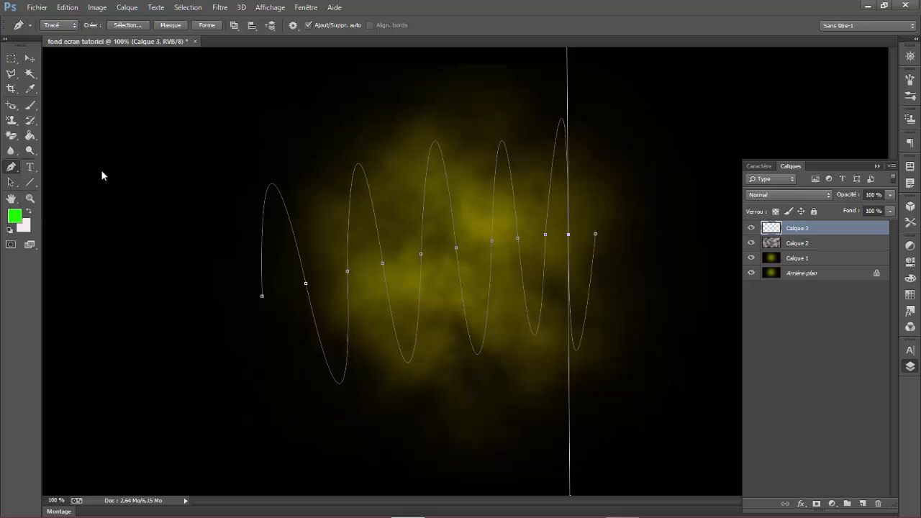
pyautogui.rightClick(262, 276)
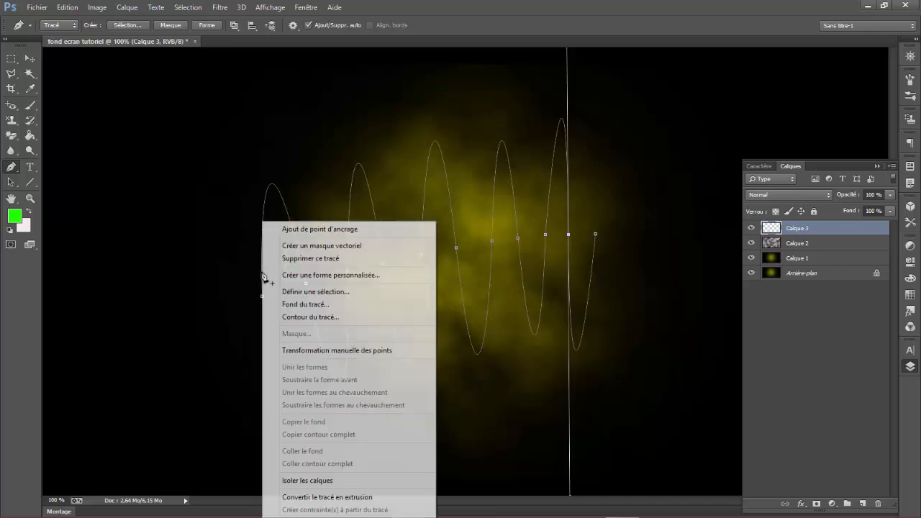
pyautogui.click(310, 317)
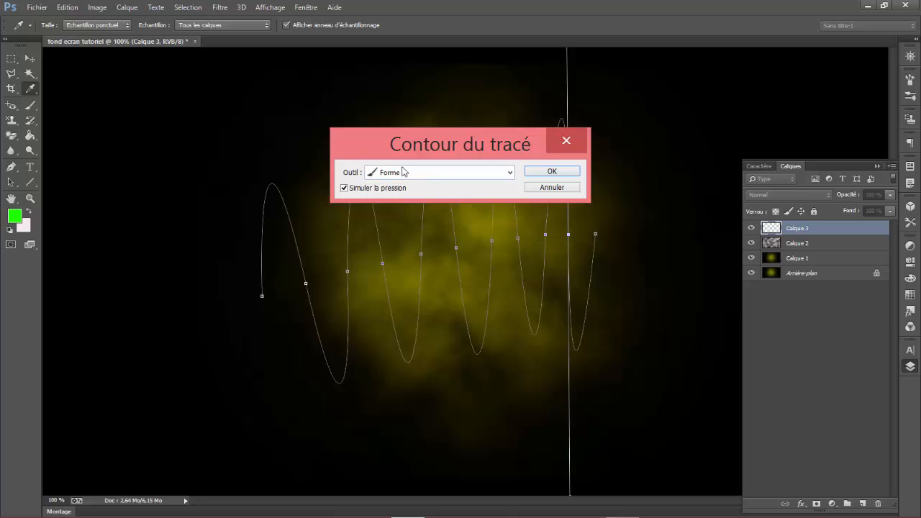
pyautogui.click(401, 173)
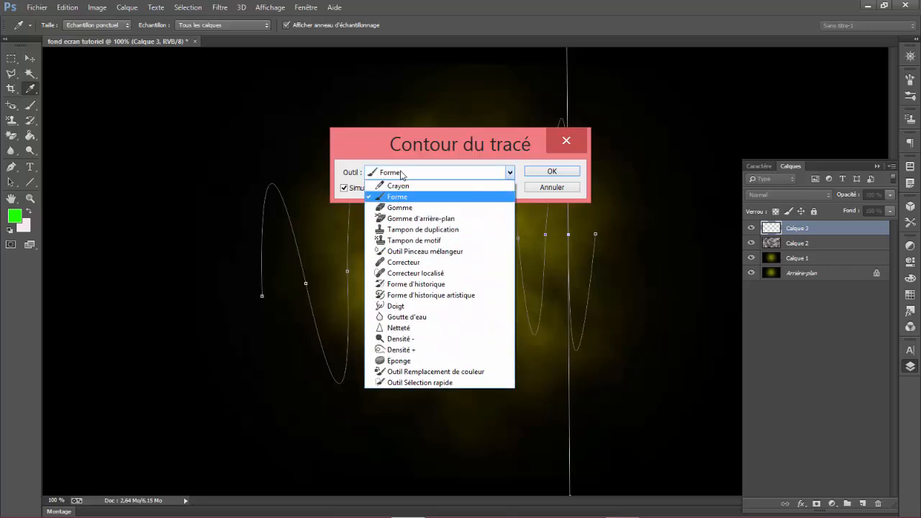
pyautogui.click(415, 197)
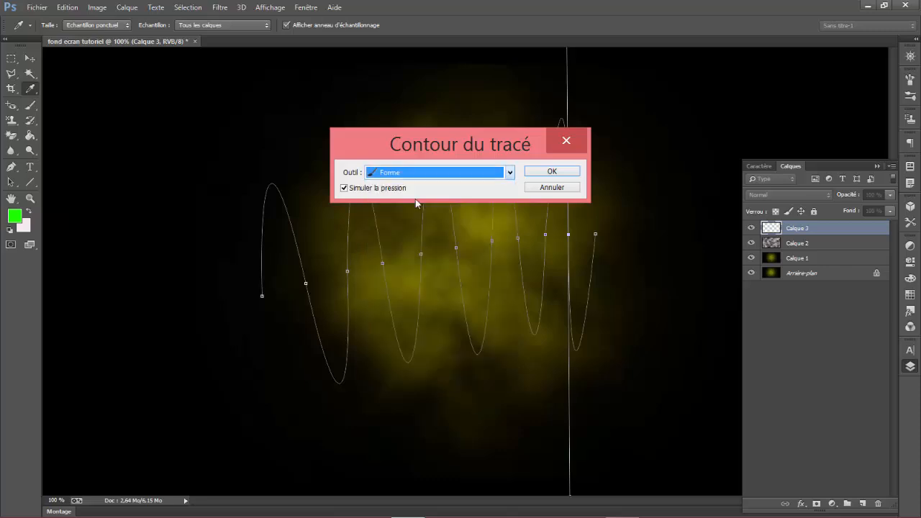
pyautogui.click(551, 172)
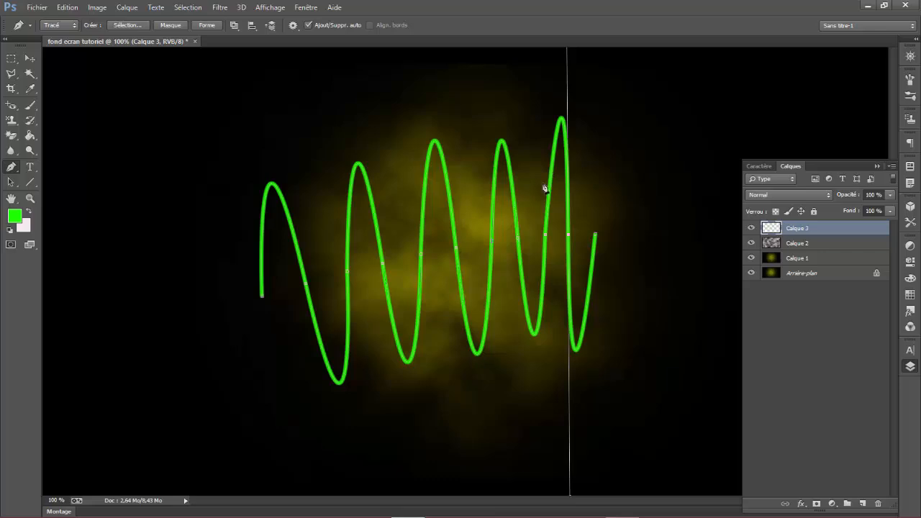
# - Delete the wavy pen path and add a new empty layer above the green line
pyautogui.rightClick(424, 287)
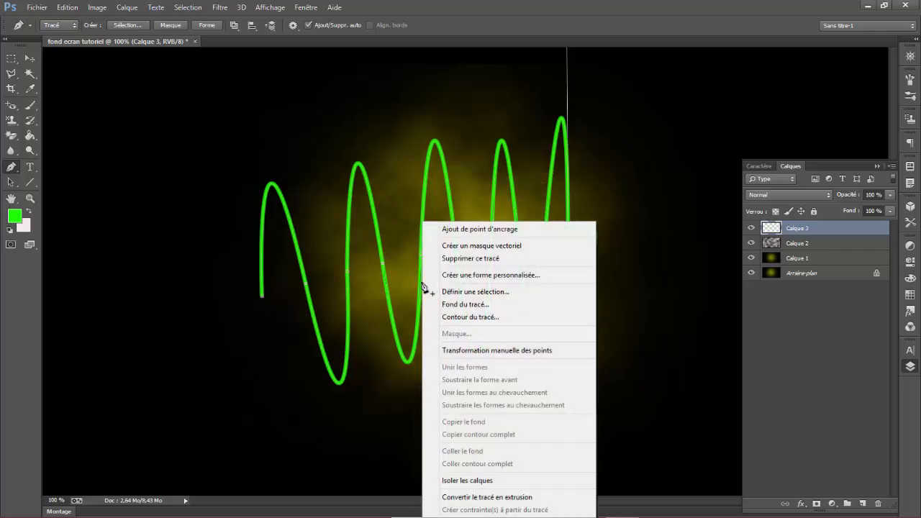
pyautogui.click(432, 259)
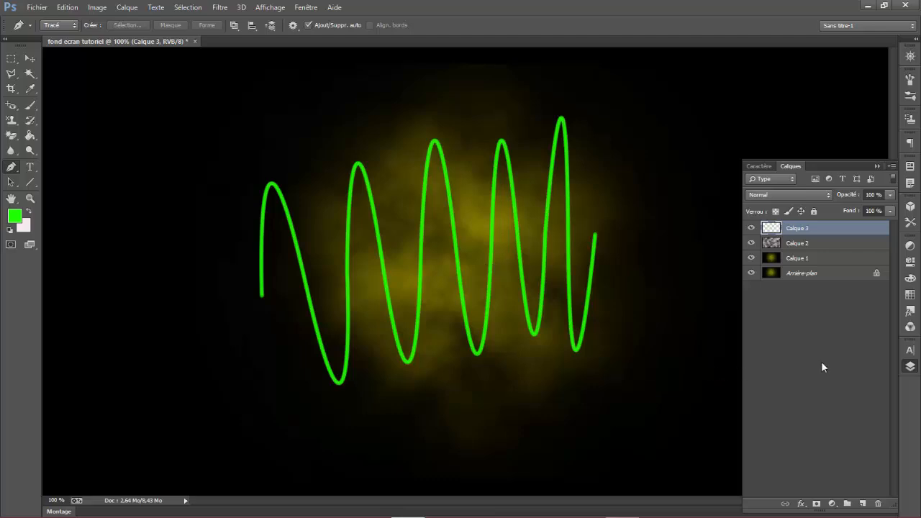
pyautogui.click(862, 504)
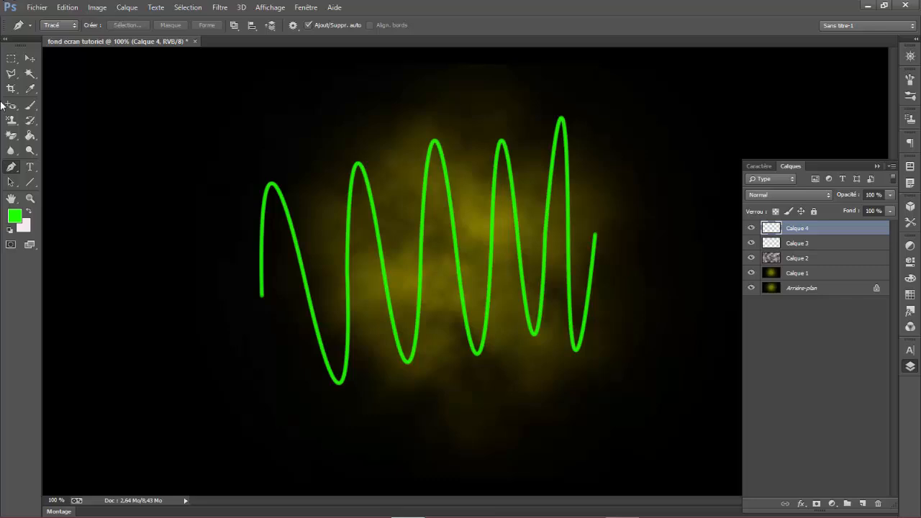
# - Set the brush to a soft round tip with 198 px size and 0% hardness
pyautogui.click(30, 135)
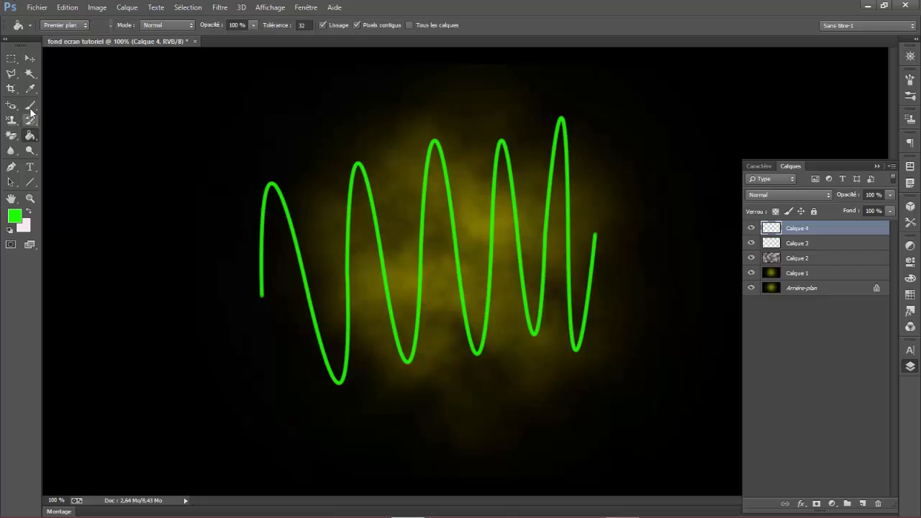
pyautogui.click(32, 105)
pyautogui.click(59, 25)
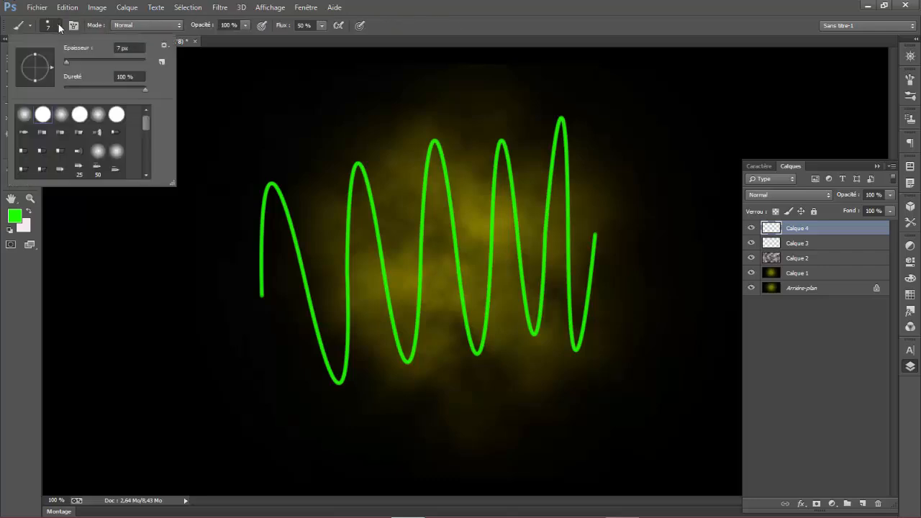
pyautogui.click(116, 151)
pyautogui.click(107, 61)
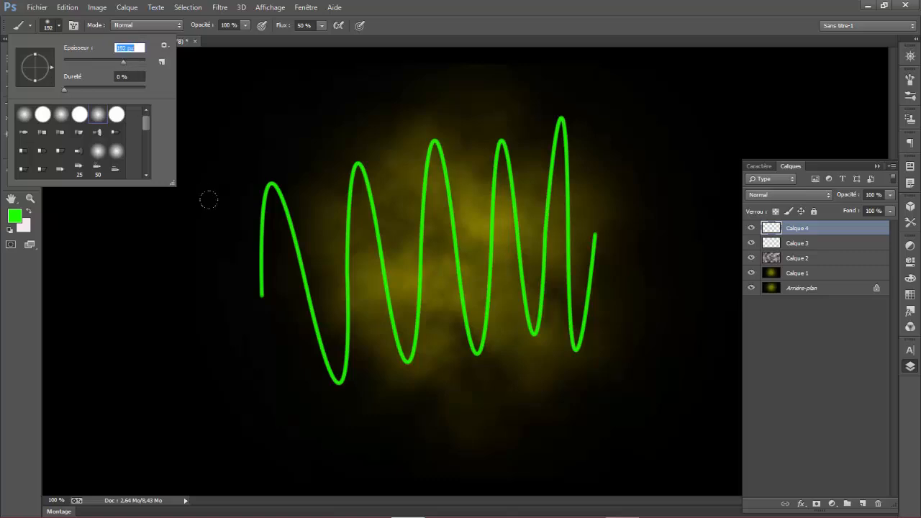
pyautogui.moveTo(122, 66); pyautogui.dragTo(125, 62)
pyautogui.click(407, 4)
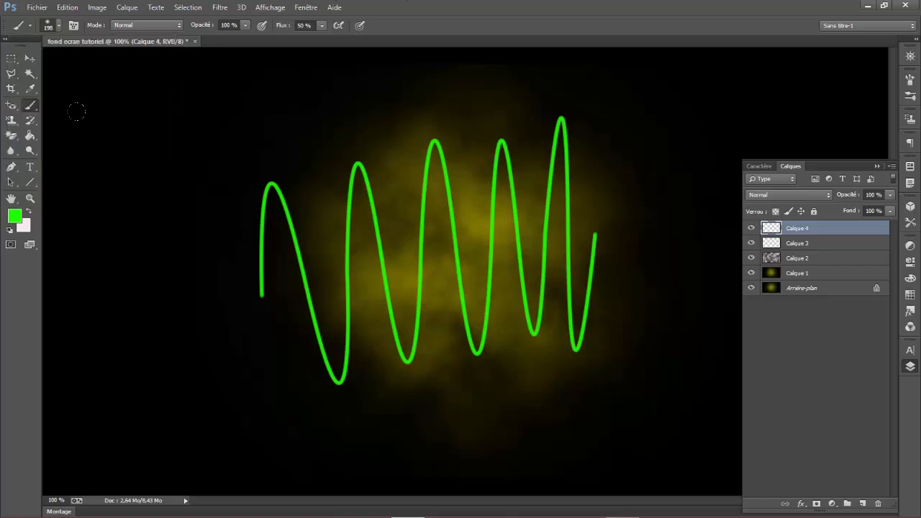
# - Set the foreground colour to pure red ff0000
pyautogui.click(16, 216)
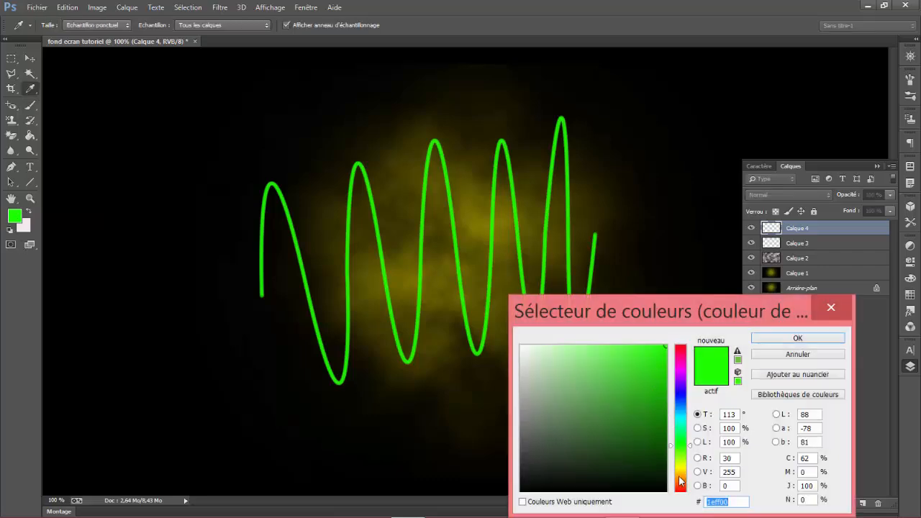
pyautogui.click(680, 486)
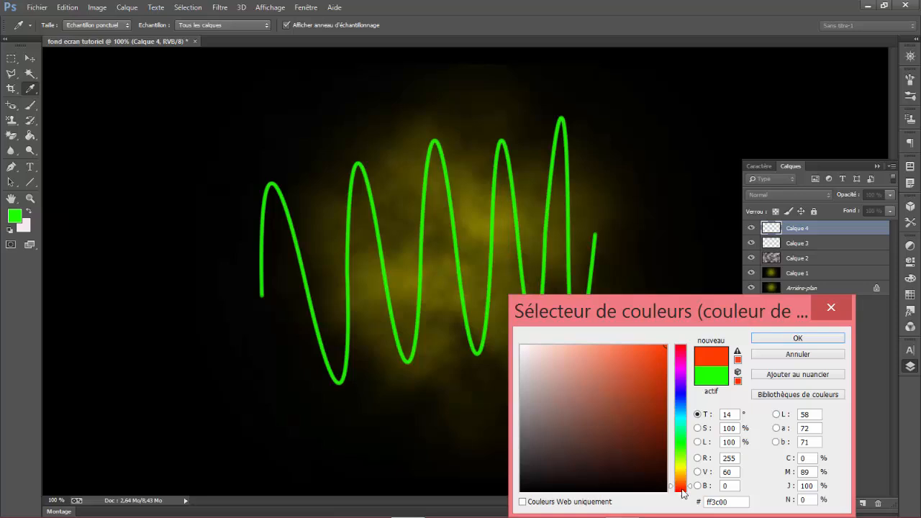
pyautogui.click(685, 494)
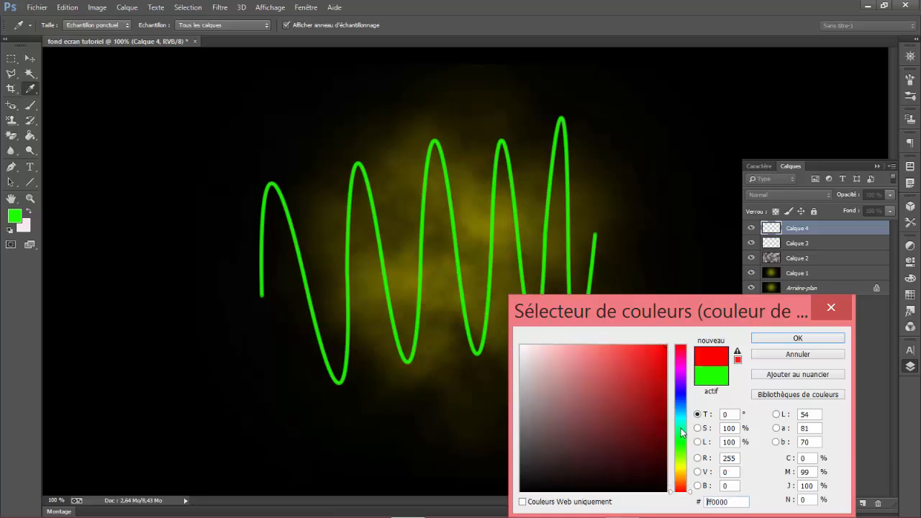
pyautogui.click(789, 338)
pyautogui.click(789, 338)
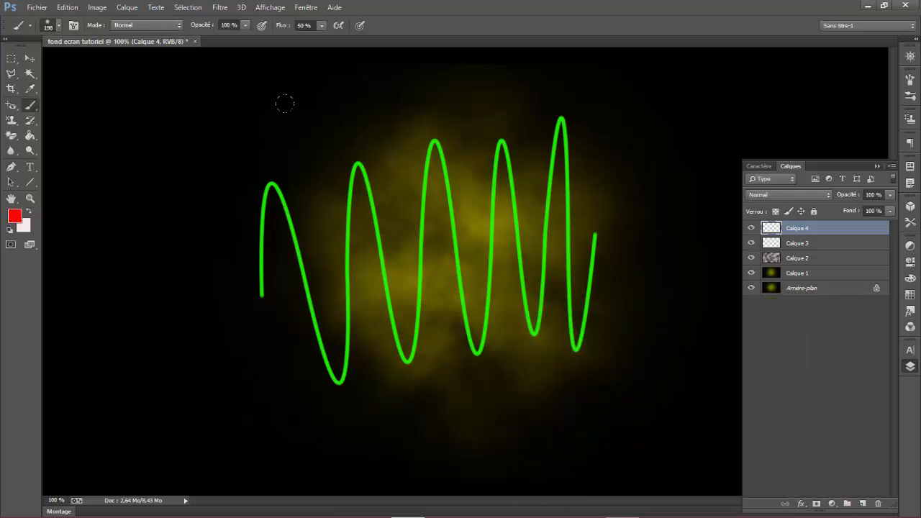
# - Paint soft red strokes on the top layer down both outer sides of the yellow glow
pyautogui.moveTo(274, 188)
pyautogui.mouseDown()
pyautogui.moveTo(262, 291)
pyautogui.moveTo(313, 359)
pyautogui.mouseUp()
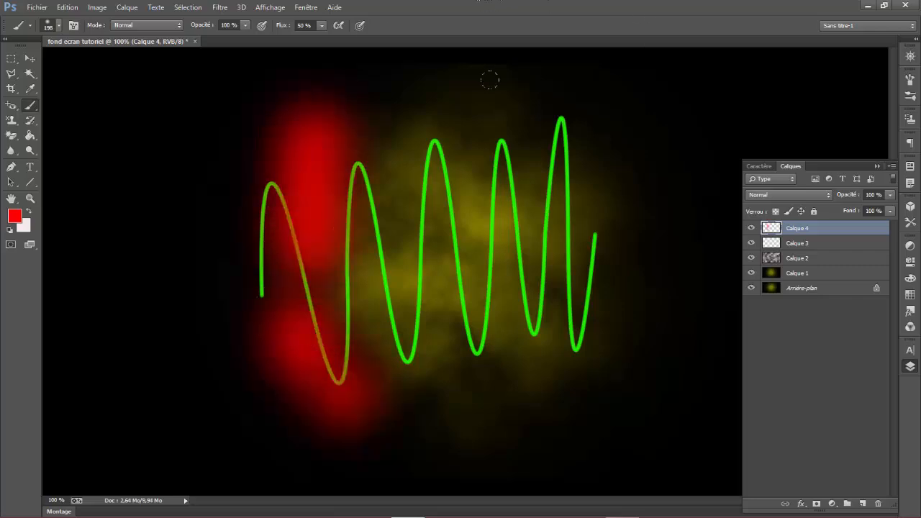
pyautogui.moveTo(547, 66)
pyautogui.mouseDown()
pyautogui.moveTo(561, 89)
pyautogui.moveTo(580, 306)
pyautogui.mouseUp()
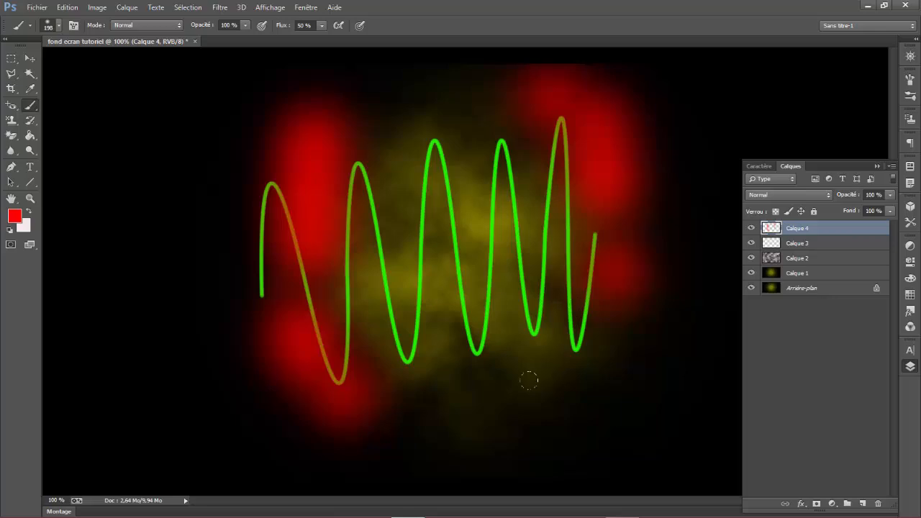
pyautogui.moveTo(529, 380)
pyautogui.mouseDown()
pyautogui.moveTo(575, 417)
pyautogui.moveTo(546, 432)
pyautogui.mouseUp()
# - Set the Calque 4 blend mode to Incrustation and paint more red along the glow's upper-left edge
pyautogui.click(801, 193)
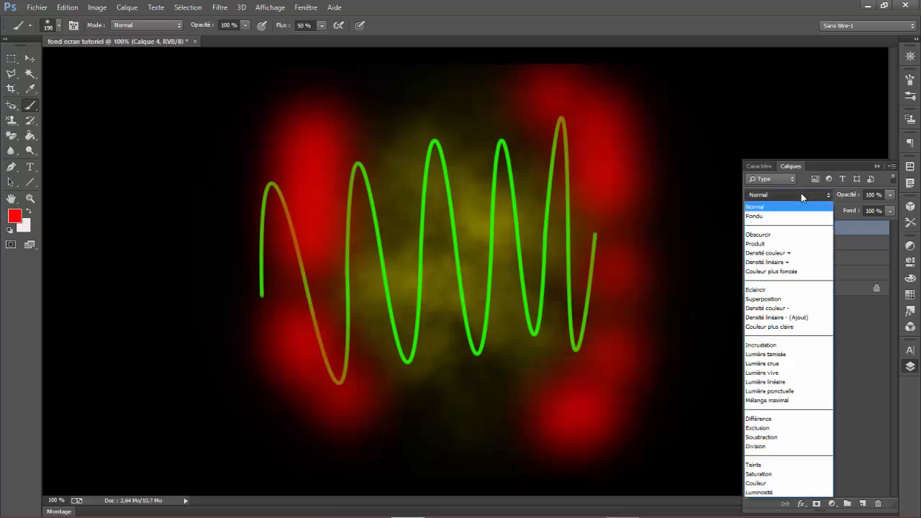
pyautogui.click(784, 344)
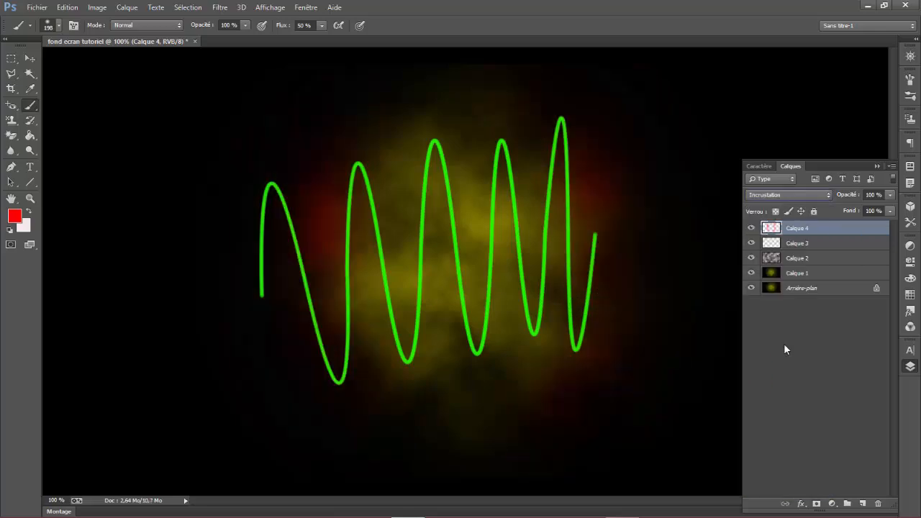
pyautogui.moveTo(342, 107)
pyautogui.mouseDown()
pyautogui.moveTo(412, 79)
pyautogui.moveTo(469, 69)
pyautogui.mouseUp()
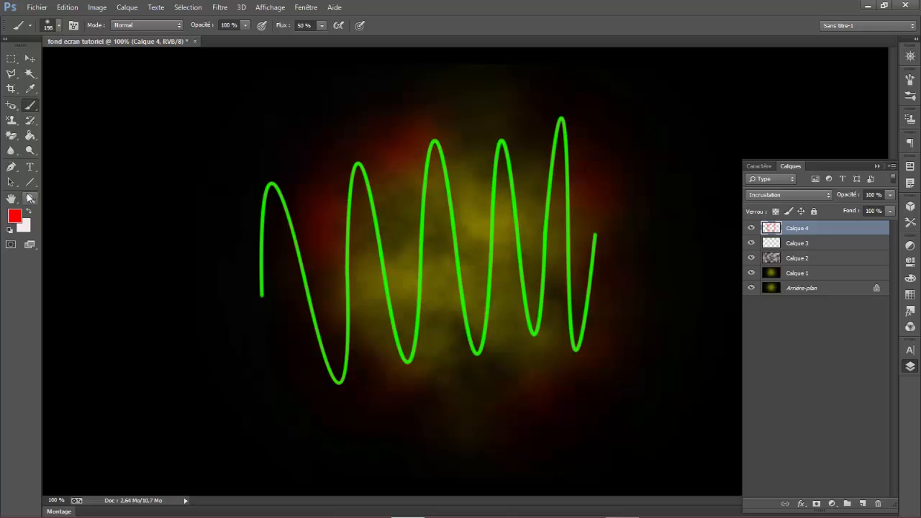
# - Set the foreground colour to turquoise 00ffcc and paint it over the centre of the glow
pyautogui.click(15, 215)
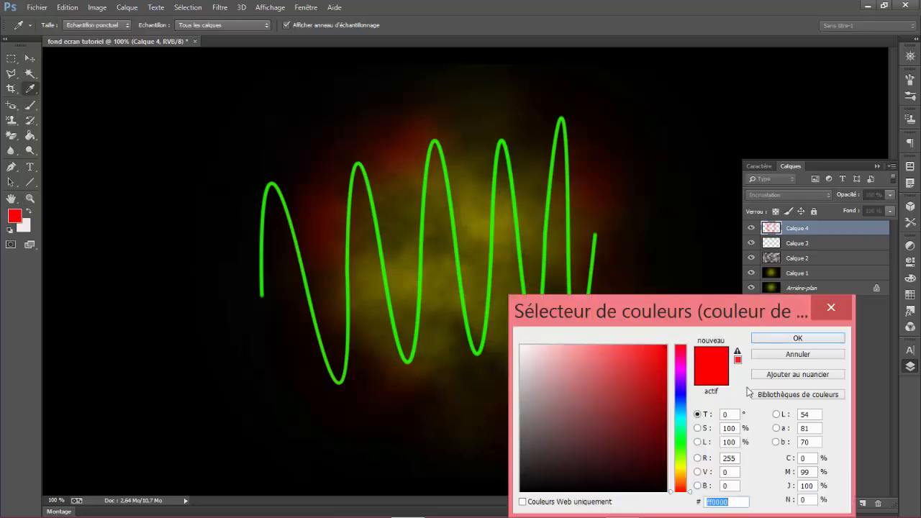
pyautogui.click(680, 424)
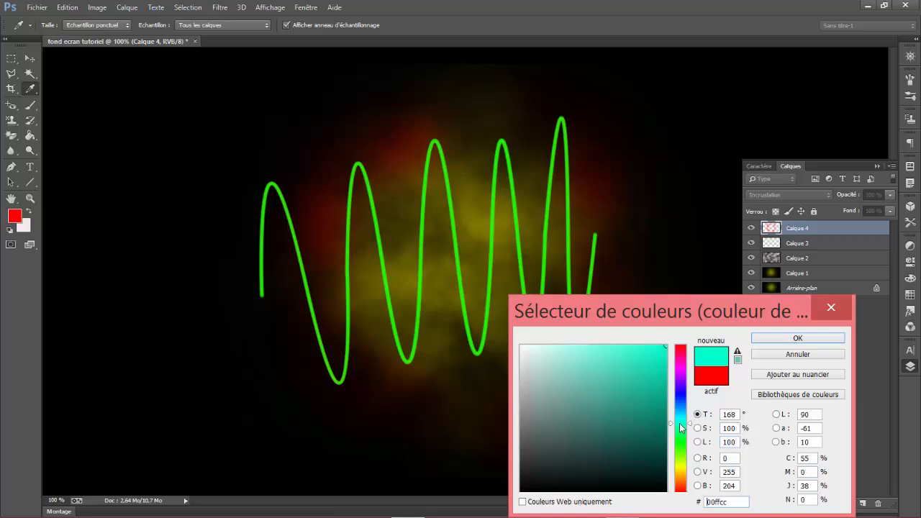
pyautogui.click(767, 339)
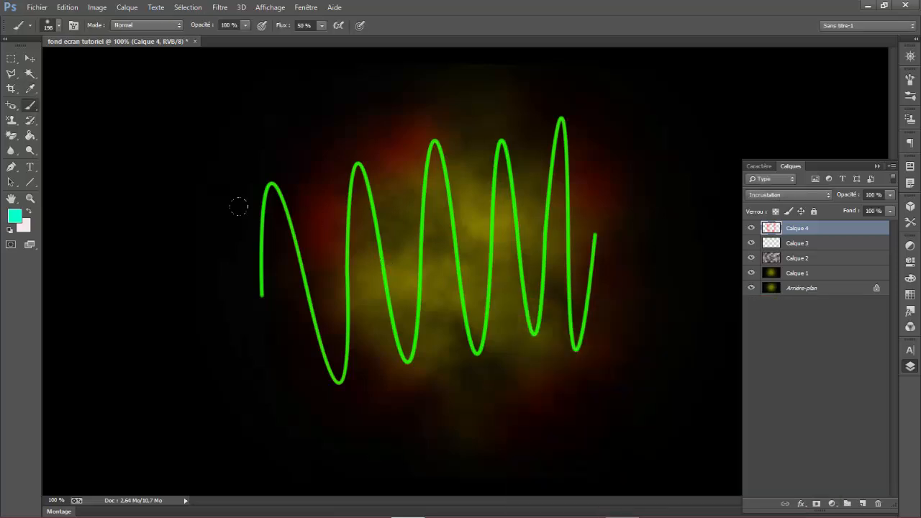
pyautogui.moveTo(382, 260)
pyautogui.mouseDown()
pyautogui.moveTo(486, 247)
pyautogui.moveTo(436, 289)
pyautogui.moveTo(450, 328)
pyautogui.moveTo(496, 323)
pyautogui.moveTo(504, 237)
pyautogui.moveTo(449, 138)
pyautogui.mouseUp()
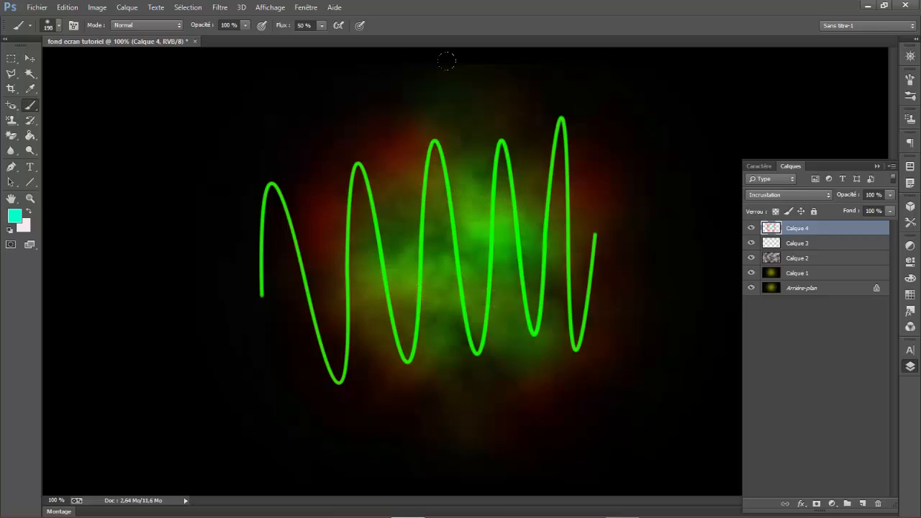
# - Set the foreground colour to blue 0e09f9 and brush it across the middle of the glow
pyautogui.click(15, 215)
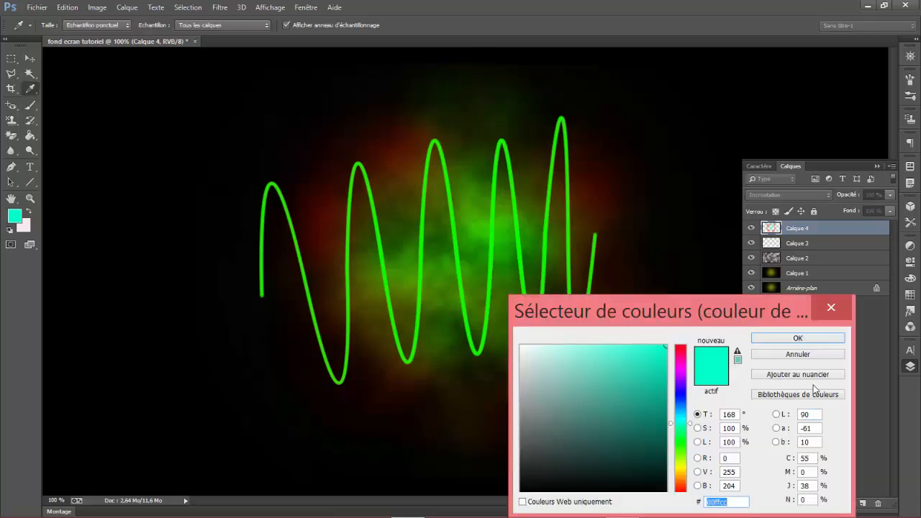
pyautogui.click(680, 393)
pyautogui.click(662, 349)
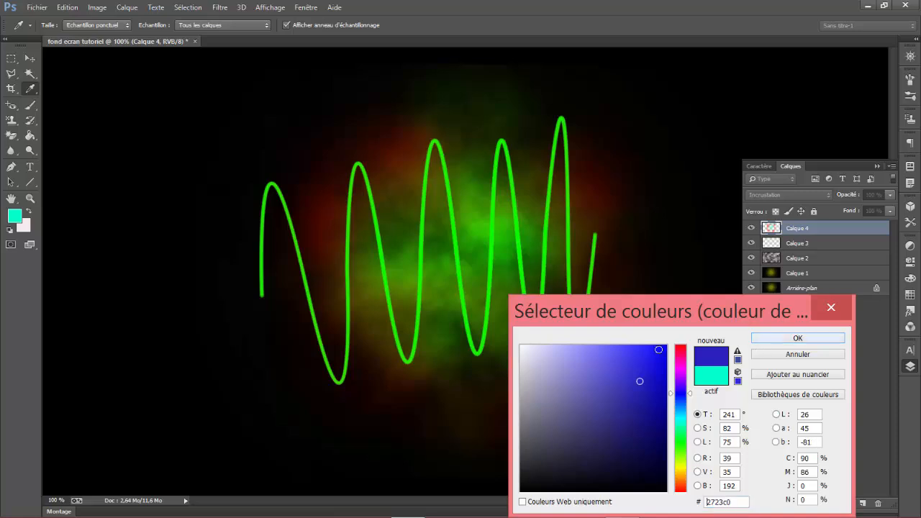
pyautogui.click(767, 338)
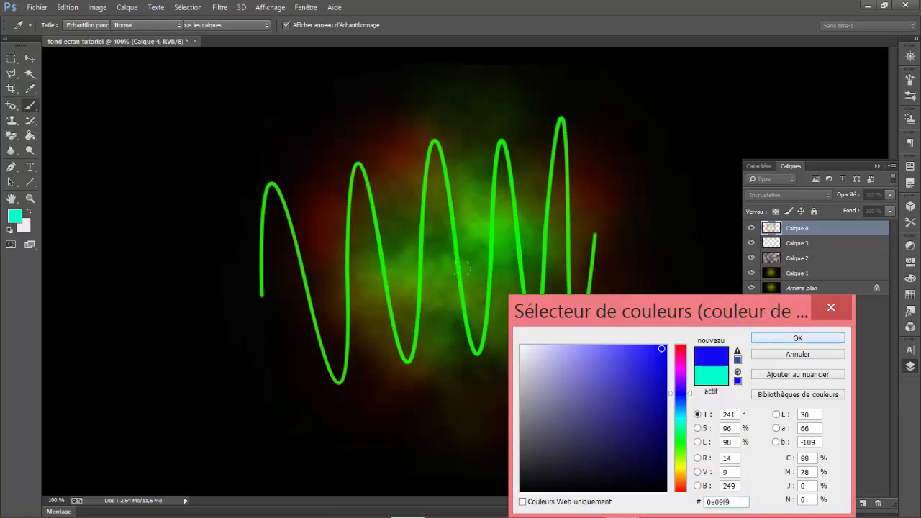
pyautogui.moveTo(565, 238)
pyautogui.mouseDown()
pyautogui.moveTo(536, 241)
pyautogui.moveTo(511, 277)
pyautogui.moveTo(374, 295)
pyautogui.mouseUp()
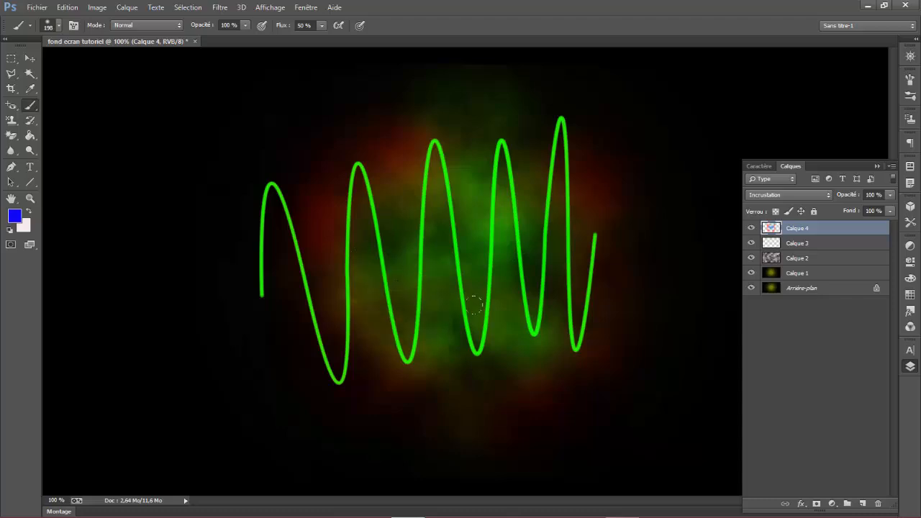
# - Add the horizontal text "Tutoriel" at the left end of the green wavy line
pyautogui.click(30, 168)
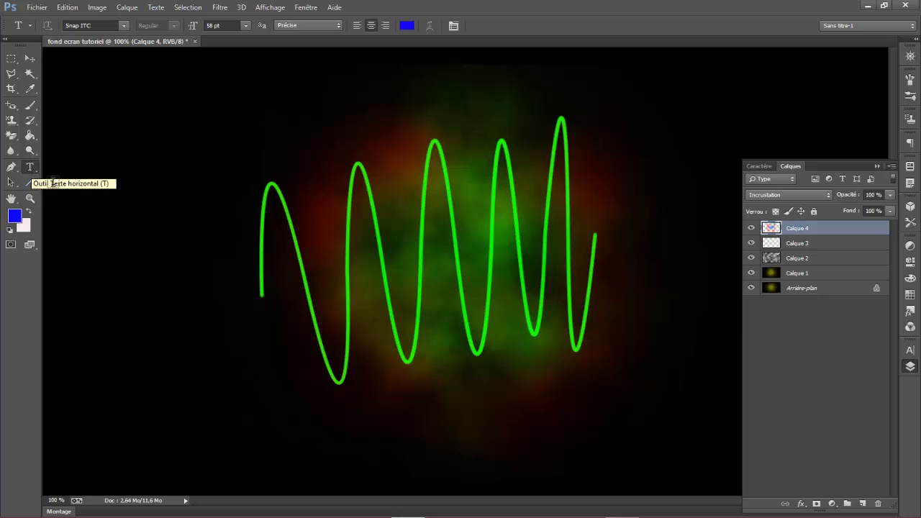
pyautogui.click(253, 292)
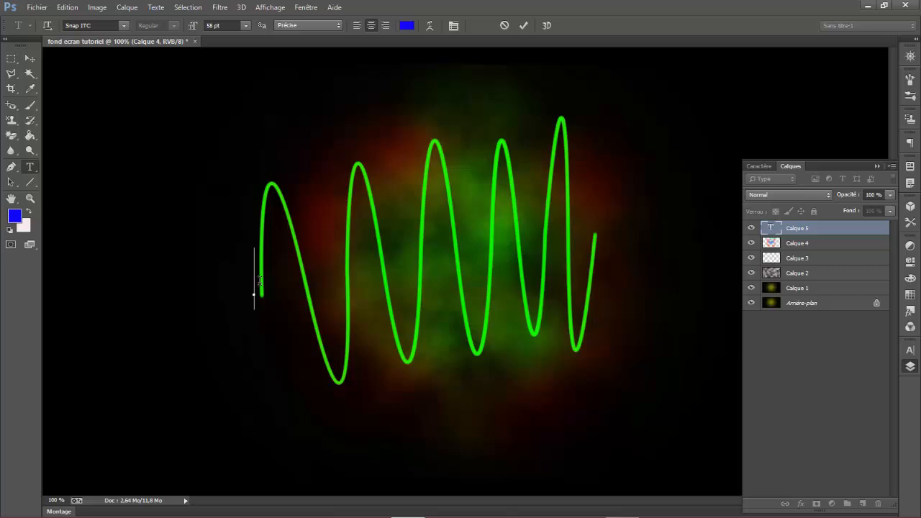
pyautogui.write('T')
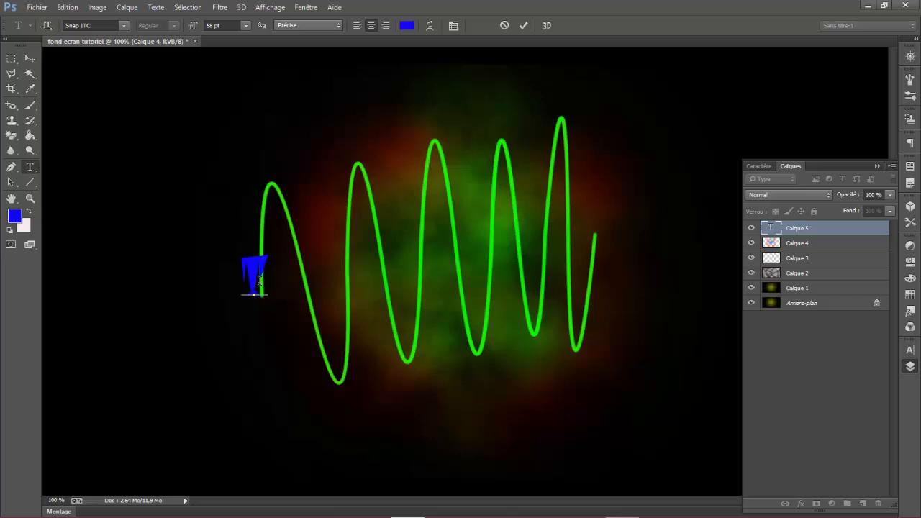
pyautogui.write('uturoeil')
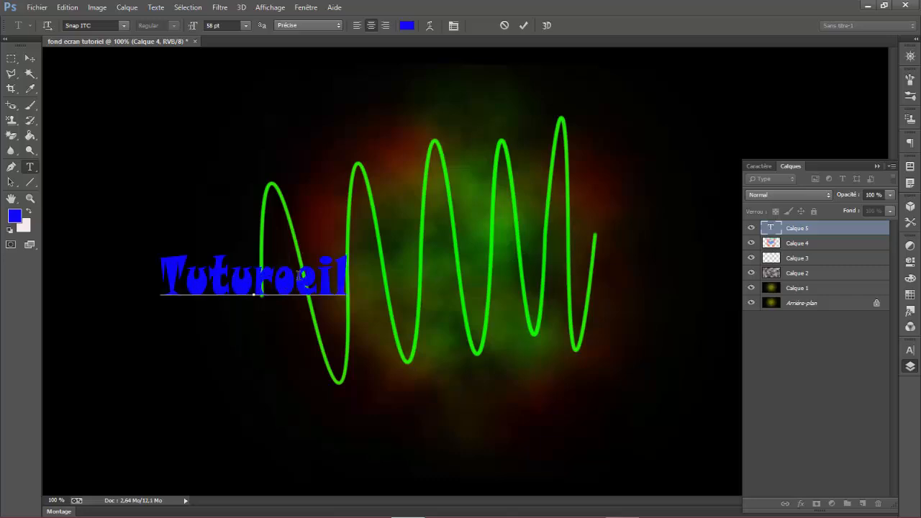
pyautogui.press('BackSpace')
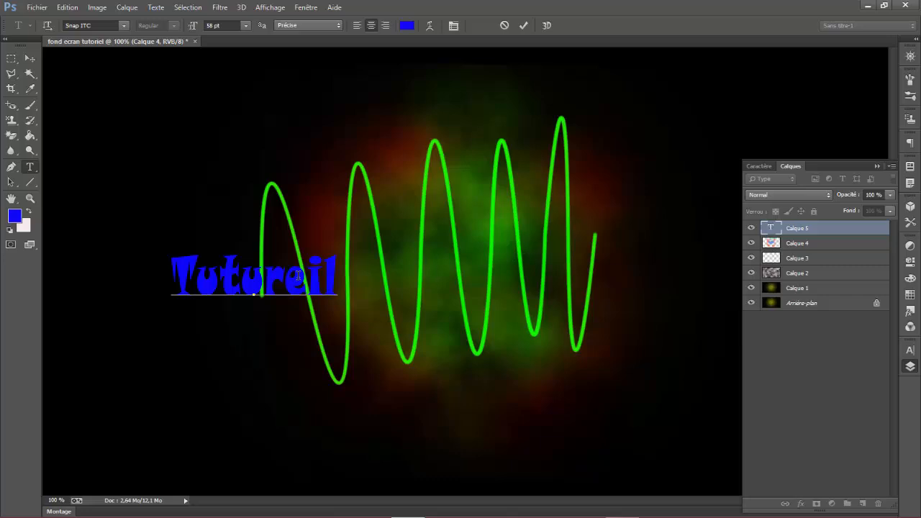
pyautogui.press('Right')
pyautogui.press('Right')
pyautogui.press('BackSpace')
pyautogui.press('BackSpace')
pyautogui.press('BackSpace')
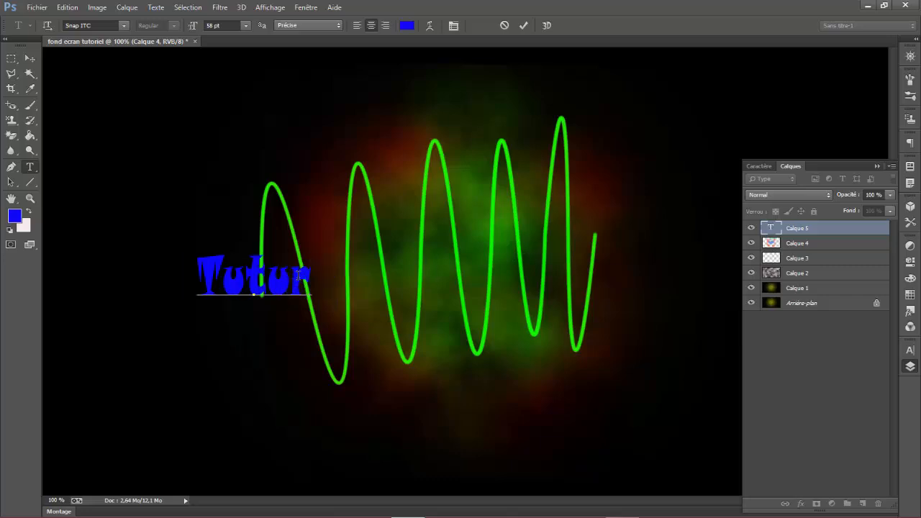
pyautogui.press('BackSpace')
pyautogui.press('BackSpace')
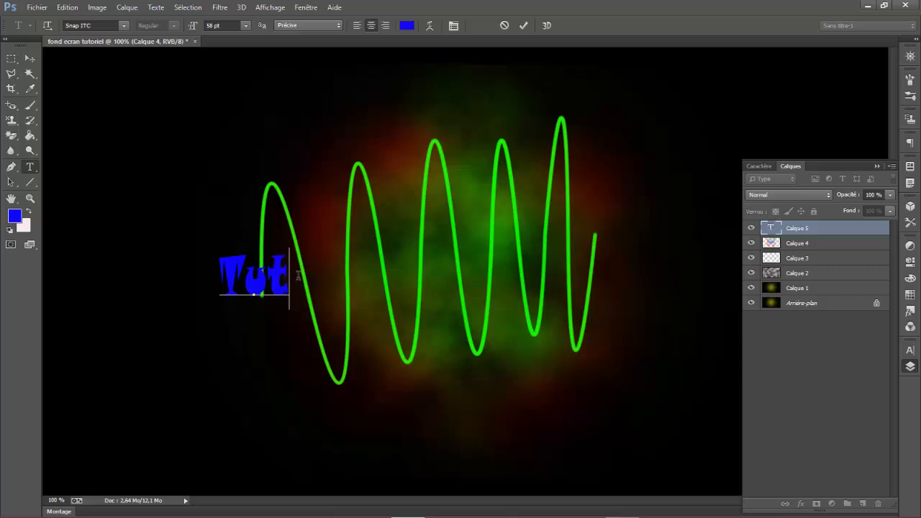
pyautogui.write('oriel')
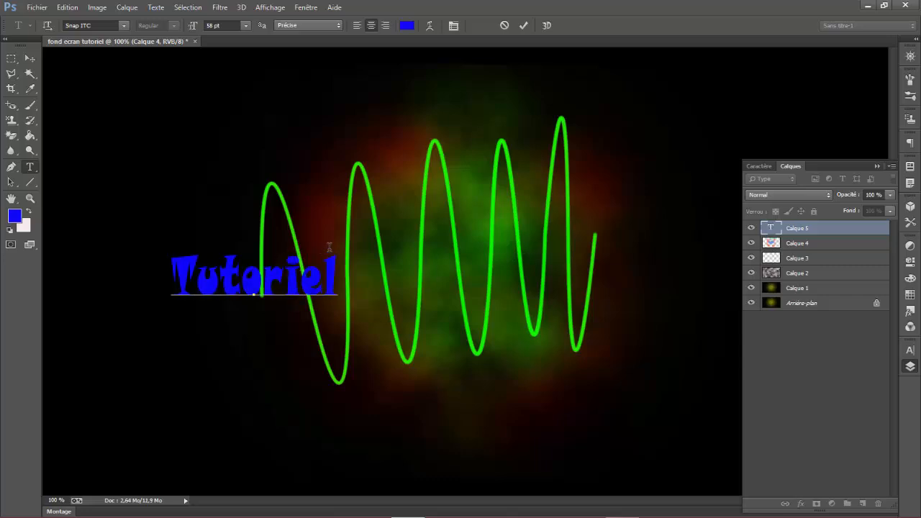
# - Try the Spy Agency font on the whole word "Tutoriel"
pyautogui.click(123, 25)
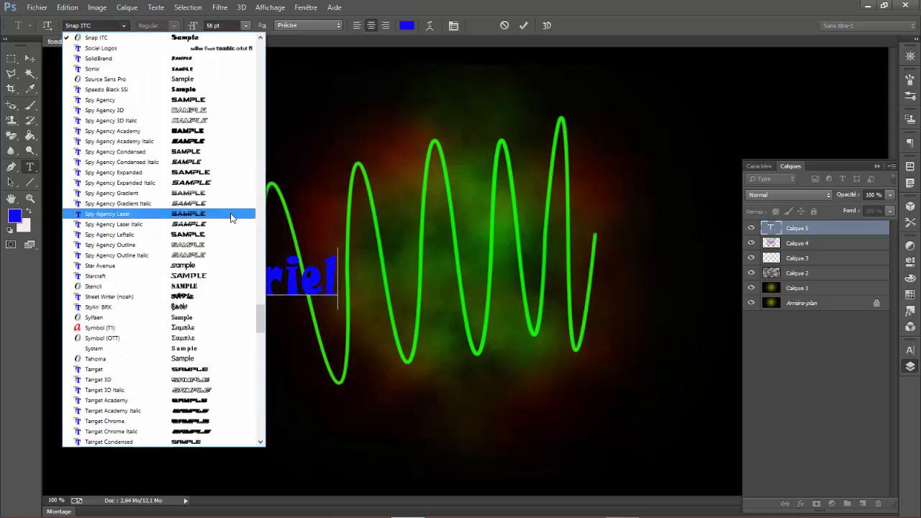
pyautogui.click(204, 152)
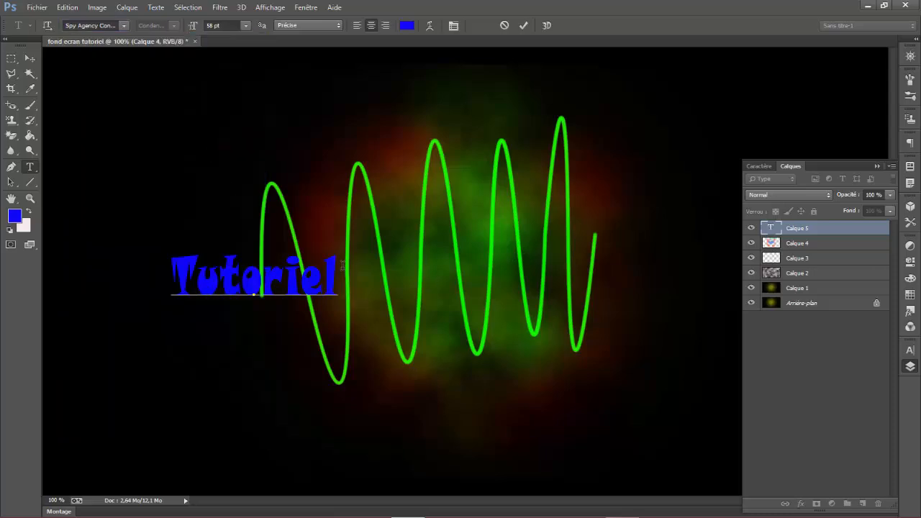
pyautogui.moveTo(338, 273); pyautogui.dragTo(165, 241)
pyautogui.click(125, 29)
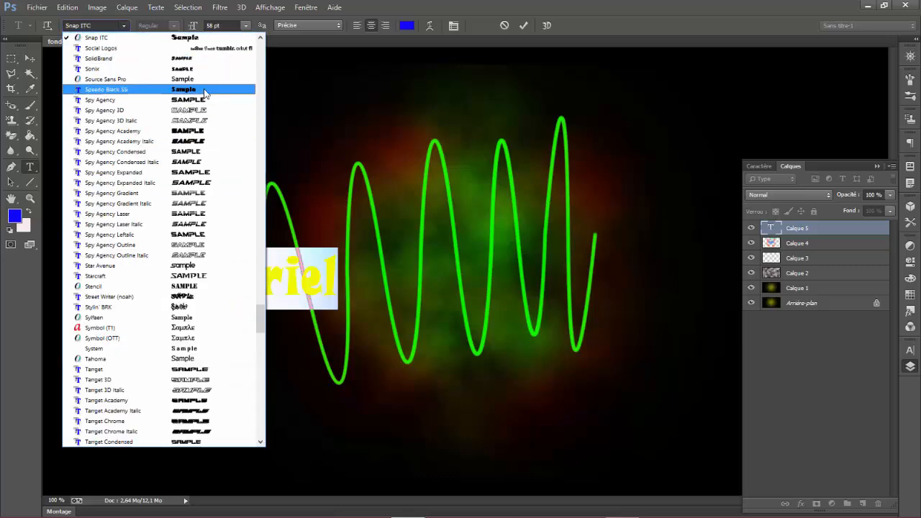
pyautogui.click(204, 90)
pyautogui.press('Down')
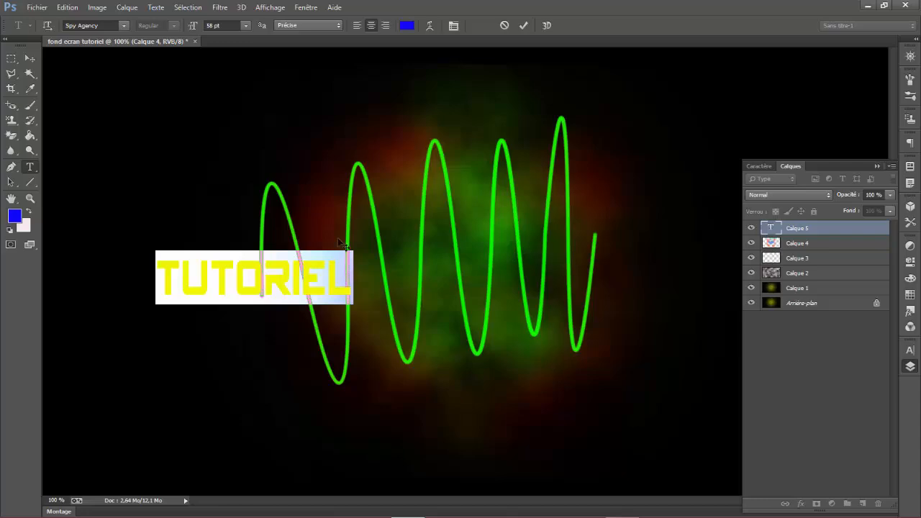
# - Change the font of the word "Tutoriel" to SF Automaton in the Oblique style
pyautogui.click(123, 27)
pyautogui.scroll(4, 196, 151)
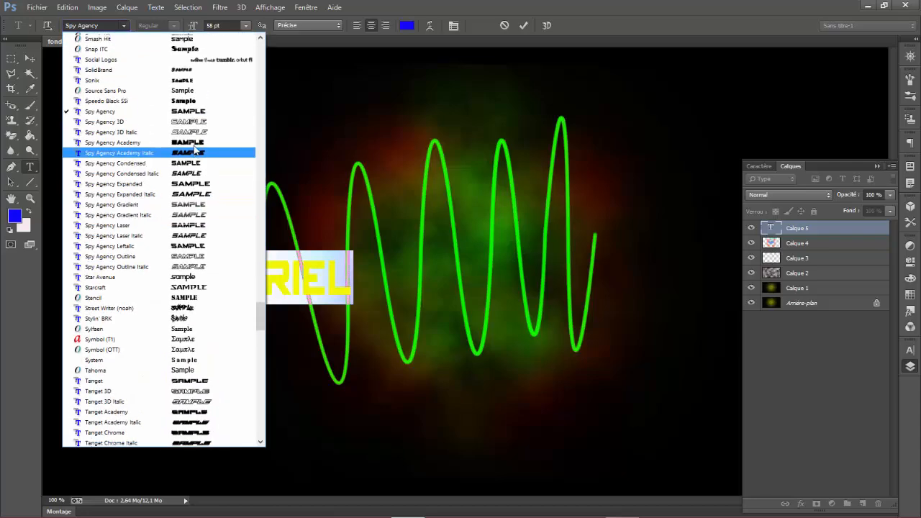
pyautogui.scroll(8, 196, 150)
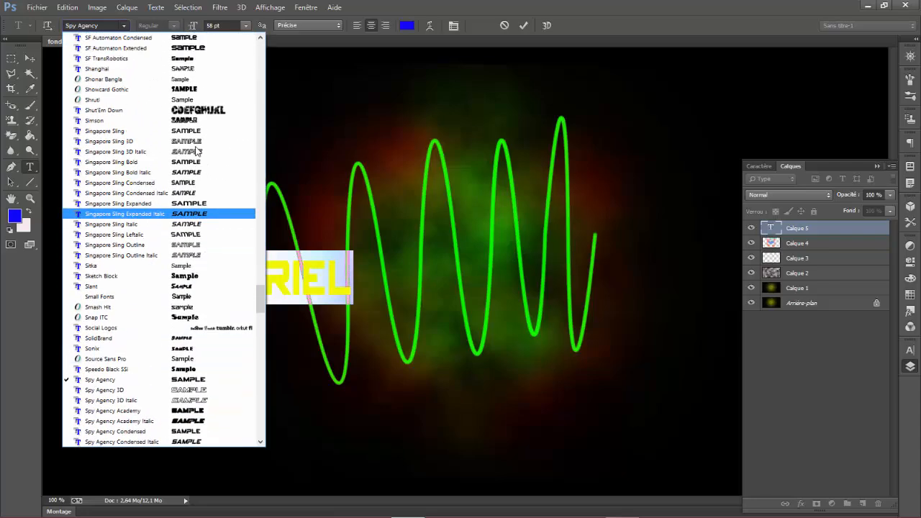
pyautogui.scroll(2, 195, 143)
pyautogui.click(195, 98)
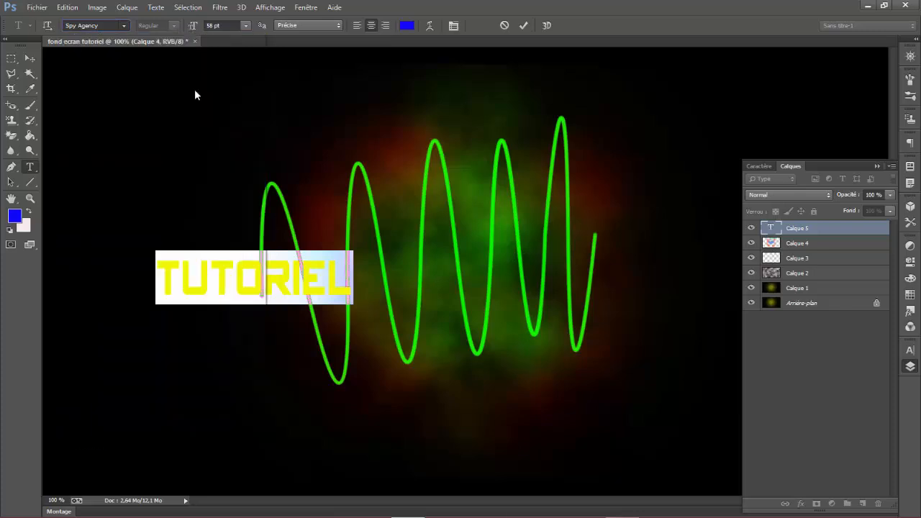
pyautogui.click(319, 280)
pyautogui.click(326, 276)
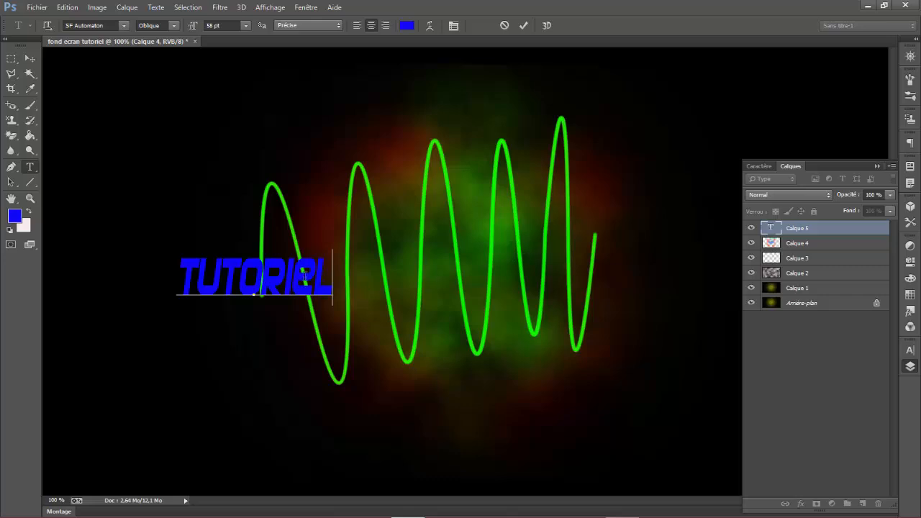
# - Recolour the whole word "Tutoriel" magenta eb09f9 and commit the text edit
pyautogui.hotkey('ctrl', 'a')
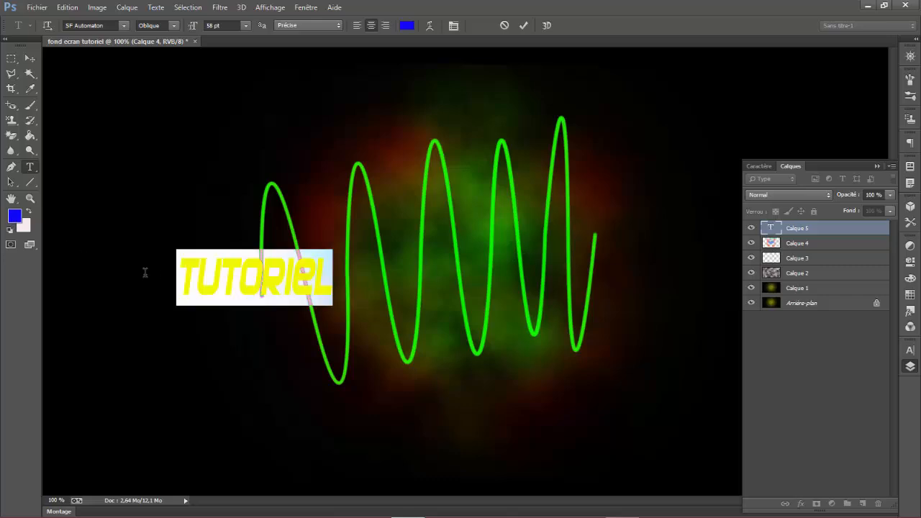
pyautogui.click(14, 217)
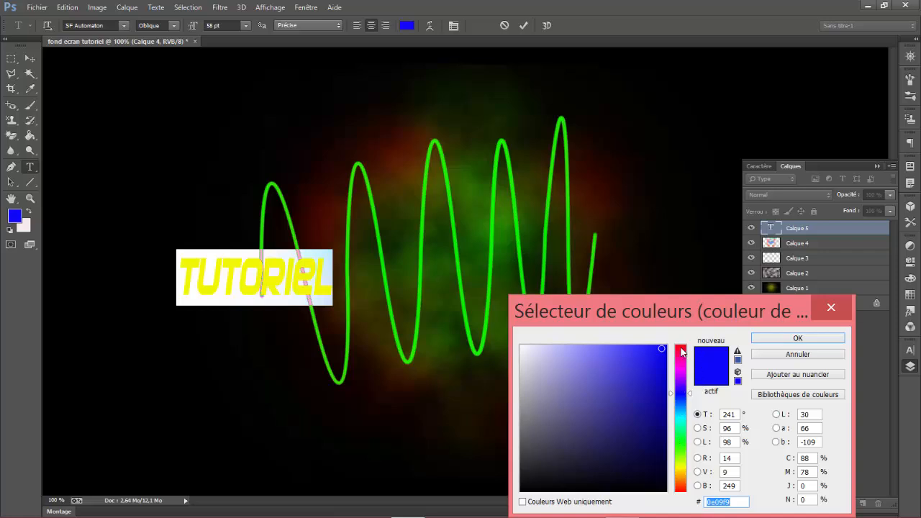
pyautogui.click(681, 371)
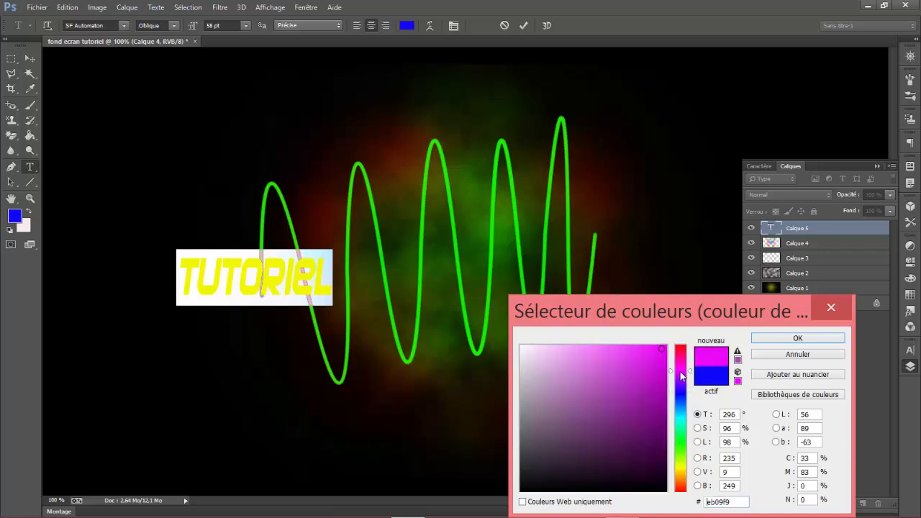
pyautogui.click(792, 338)
pyautogui.click(325, 265)
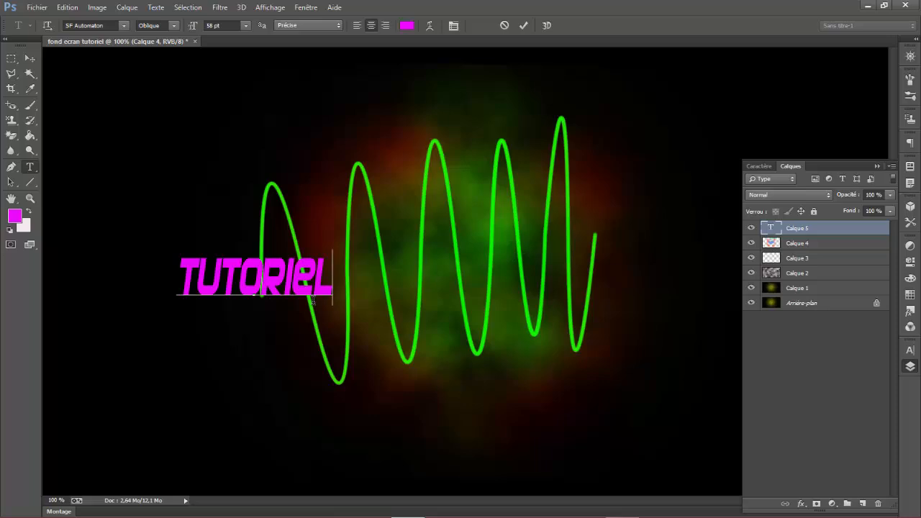
pyautogui.click(811, 359)
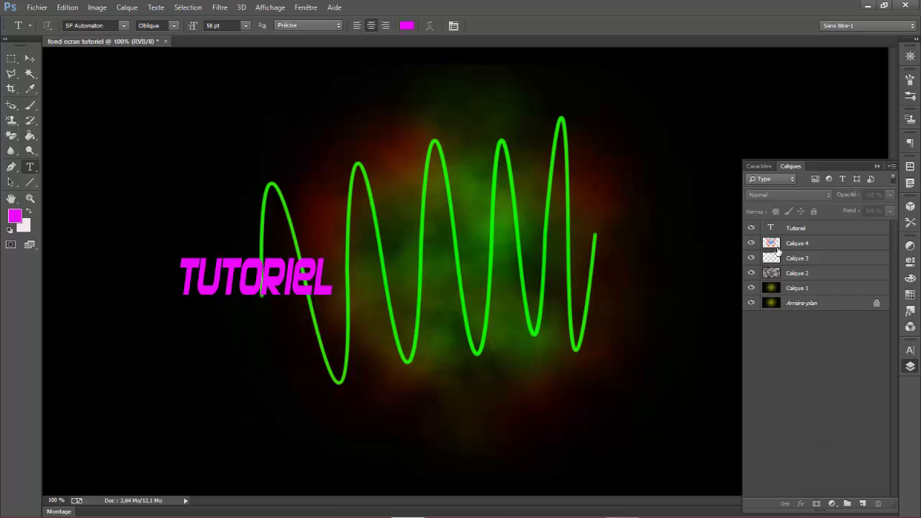
# - Enlarge a copy of the "Tutoriel" text to about 309% width and 227% height, and delete the small original text layer
pyautogui.click(795, 229)
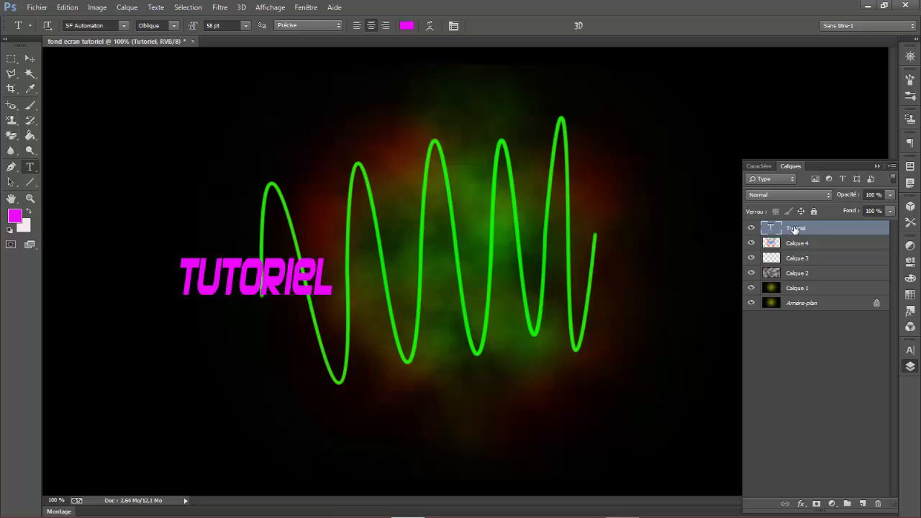
pyautogui.hotkey('ctrl', 't')
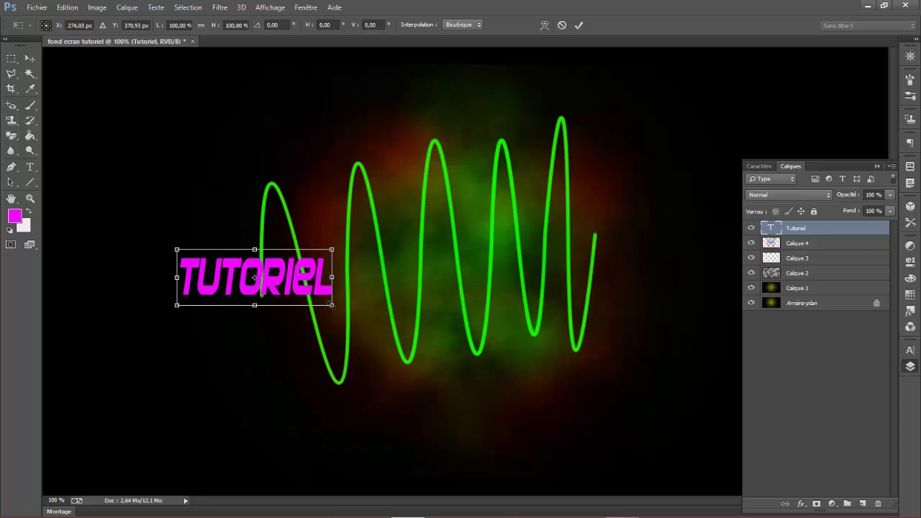
pyautogui.hotkey('ctrl', 'alt', 't')
pyautogui.moveTo(331, 305); pyautogui.dragTo(656, 376)
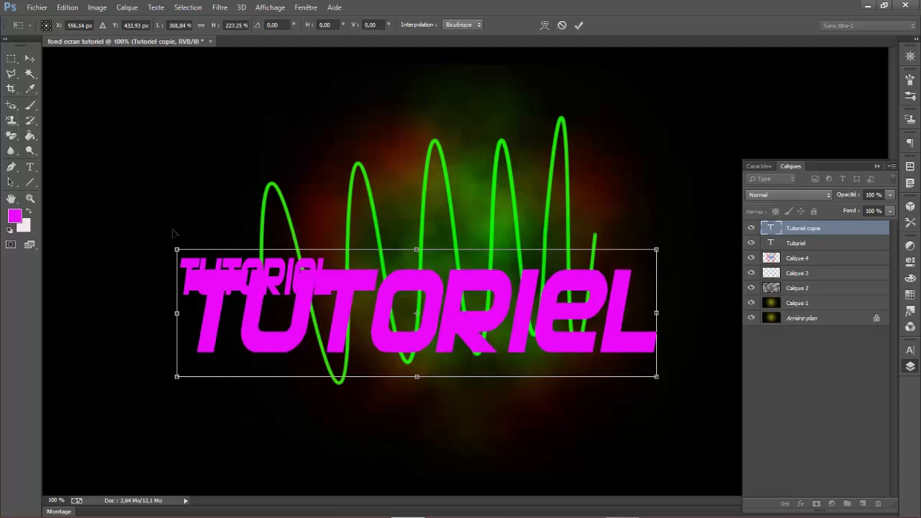
pyautogui.click(29, 57)
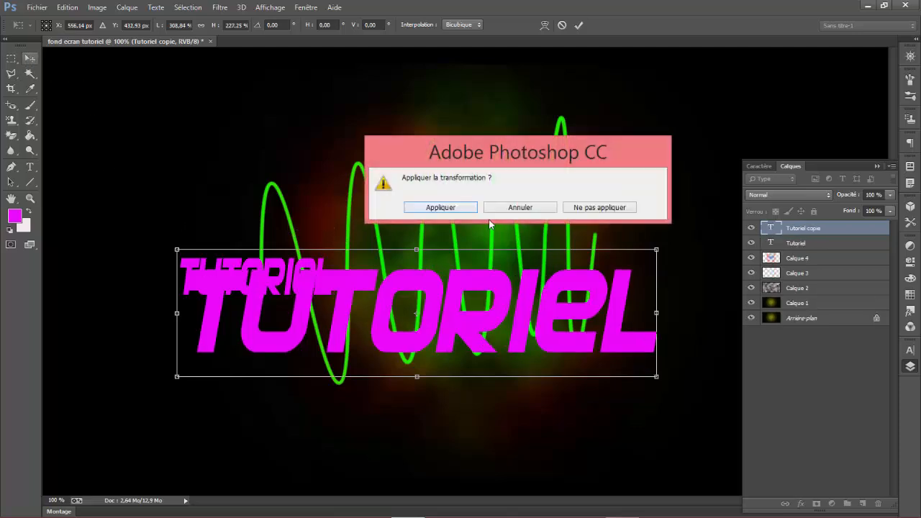
pyautogui.click(465, 209)
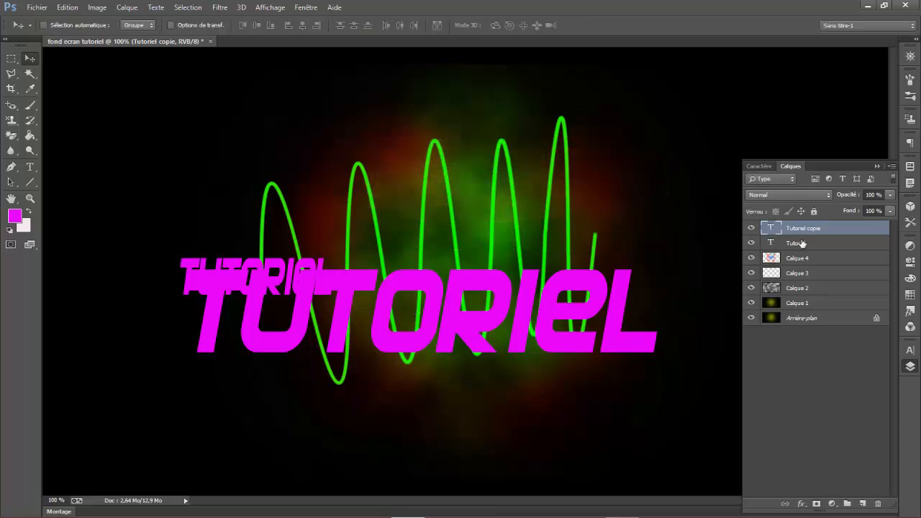
pyautogui.click(800, 243)
pyautogui.press('Delete')
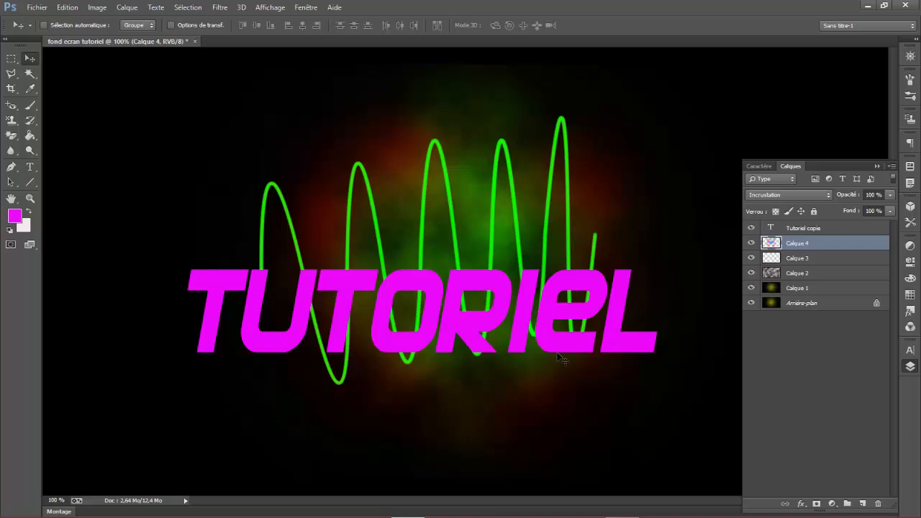
# - Replace the horizontal "Tutoriel" text with a copy rotated about -24.5° and moved up over the wavy line to about X 565, Y 325 px
pyautogui.click(799, 232)
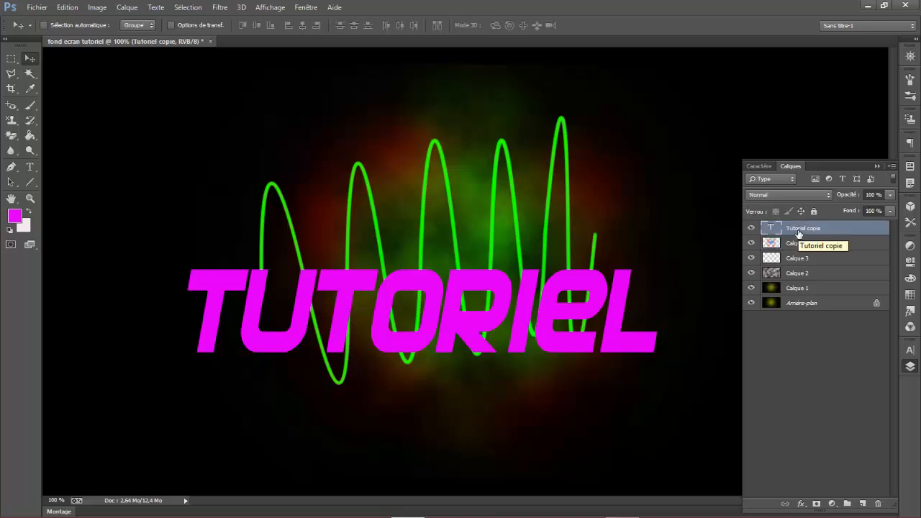
pyautogui.hotkey('ctrl', 't')
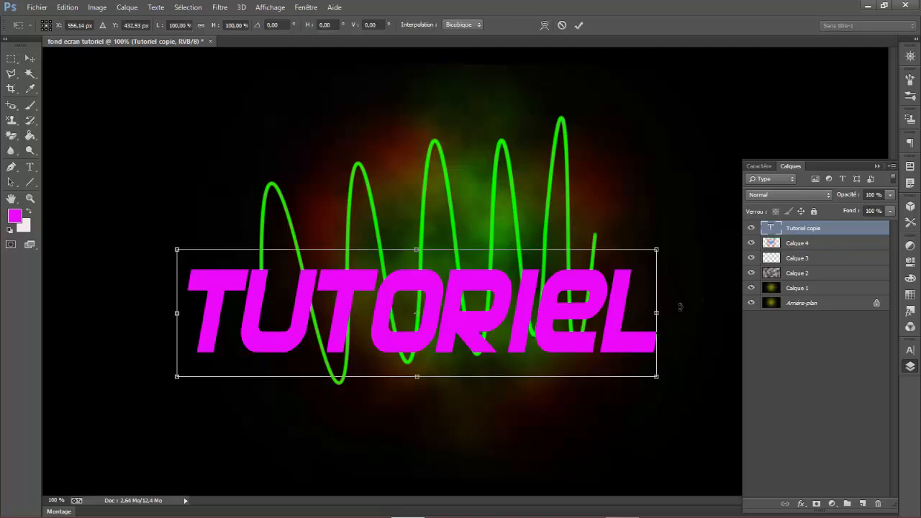
pyautogui.hotkey('ctrl', 'alt', 't')
pyautogui.moveTo(672, 181); pyautogui.dragTo(603, 100)
pyautogui.moveTo(496, 389); pyautogui.dragTo(586, 446)
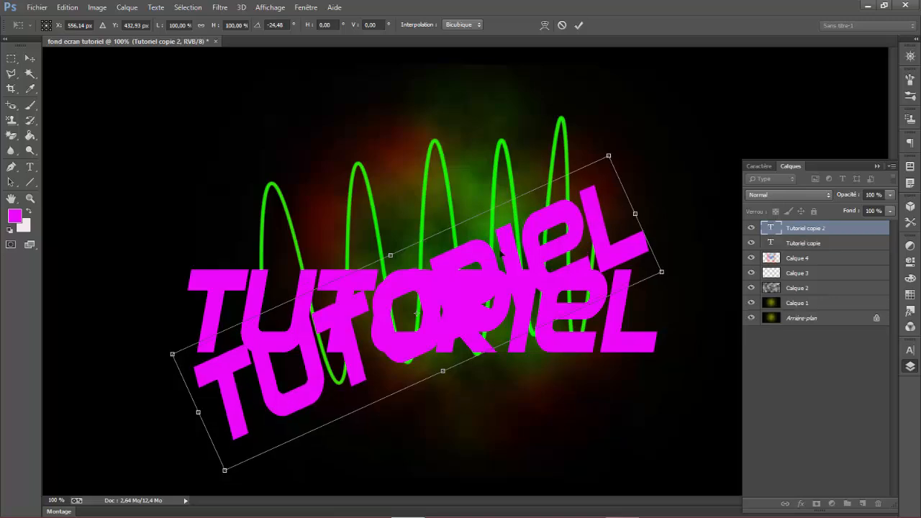
pyautogui.moveTo(489, 245); pyautogui.dragTo(496, 186)
pyautogui.click(29, 57)
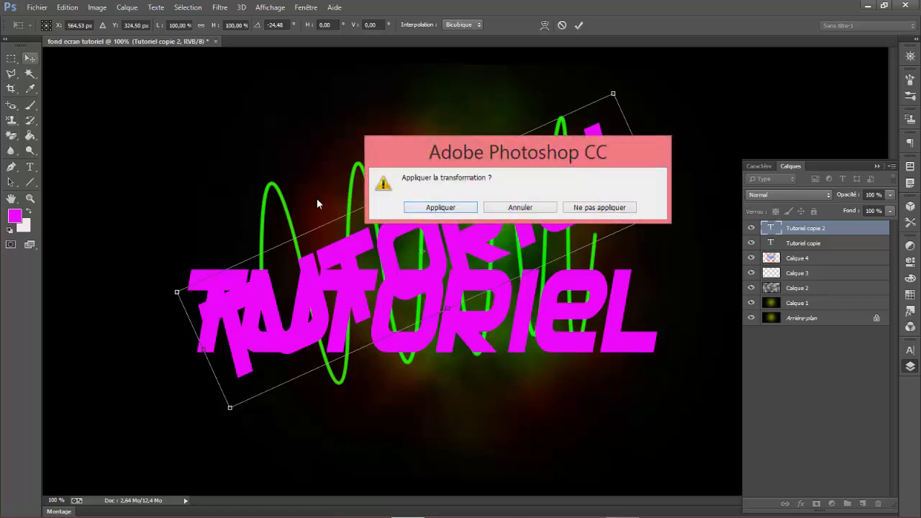
pyautogui.click(426, 207)
pyautogui.click(797, 244)
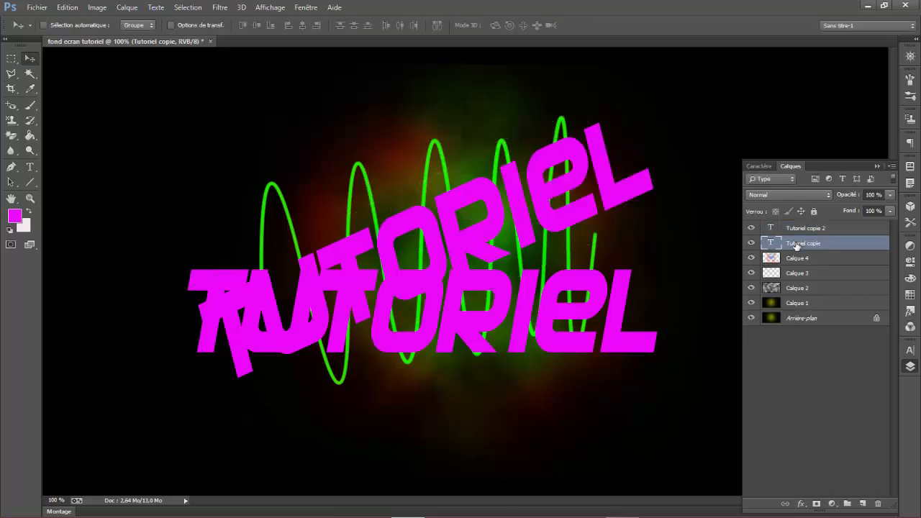
pyautogui.press('Delete')
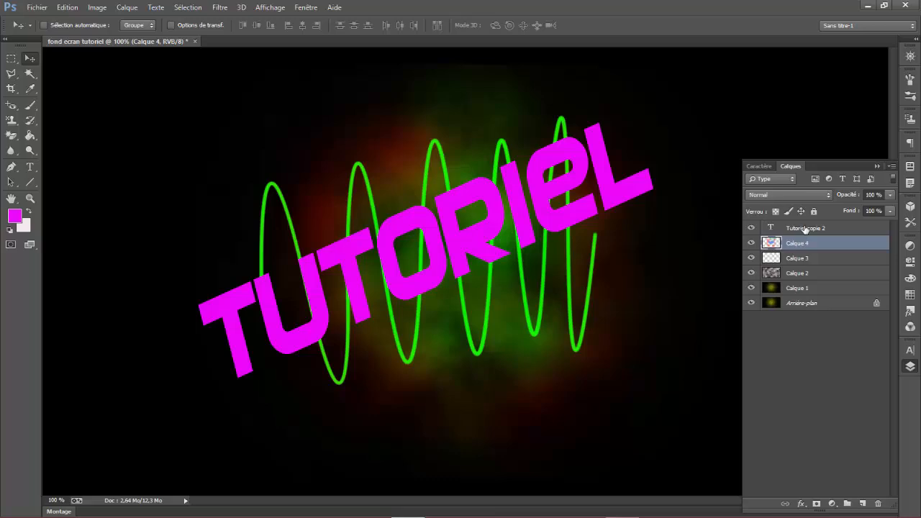
# - Add an 8 px outside stroke layer style (Contour) to the rotated "Tutoriel" text, keeping the Normal blend mode
pyautogui.click(807, 231)
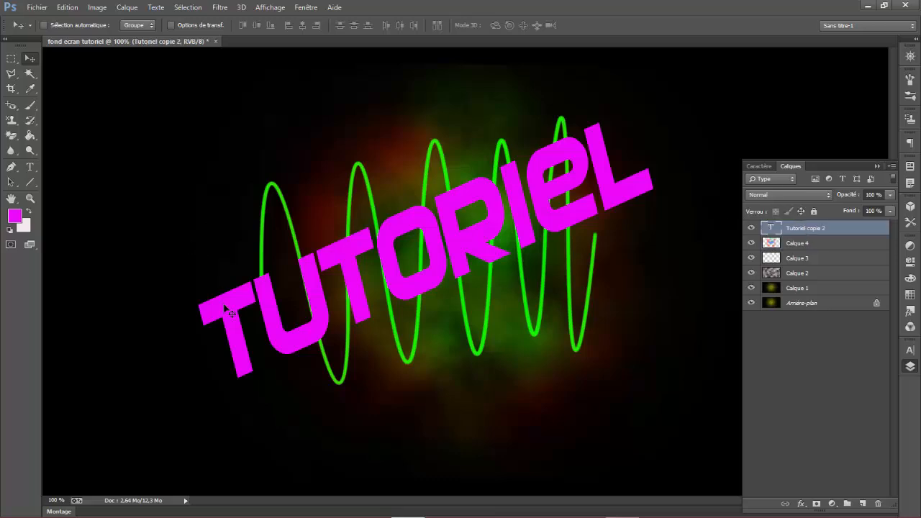
pyautogui.rightClick(839, 229)
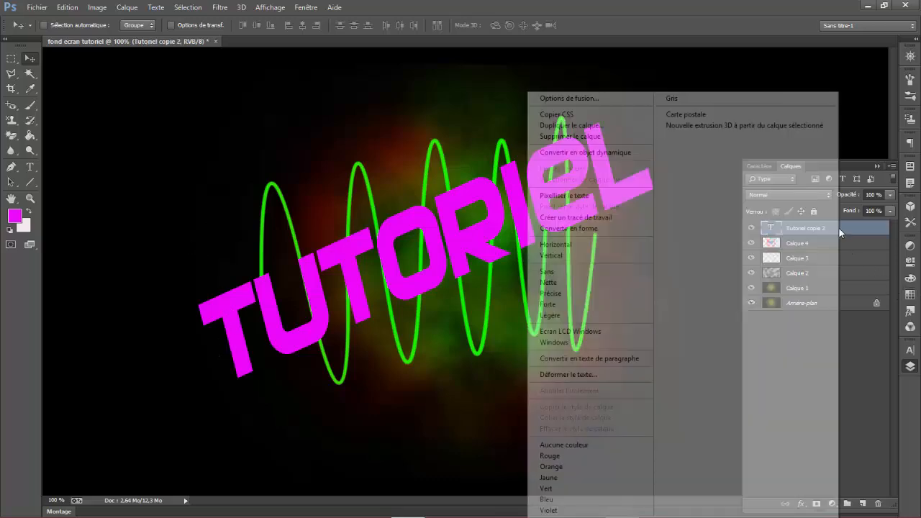
pyautogui.click(570, 100)
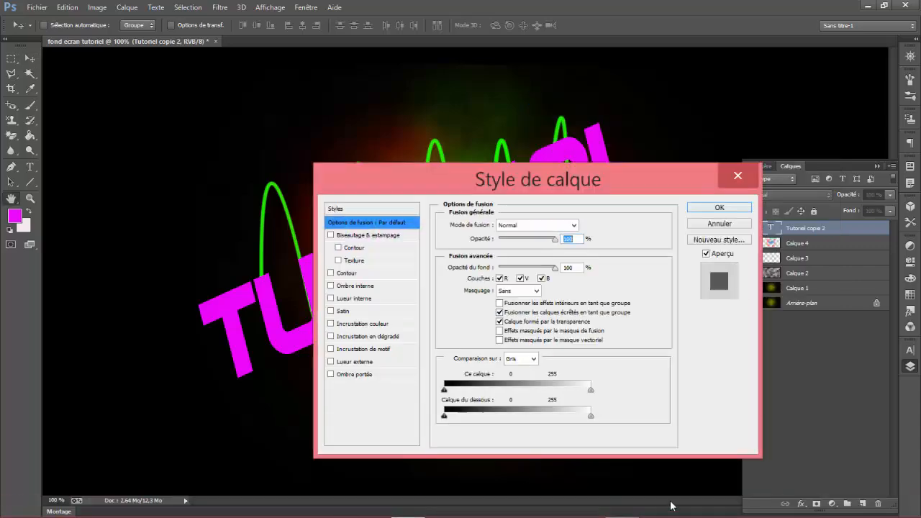
pyautogui.click(623, 511)
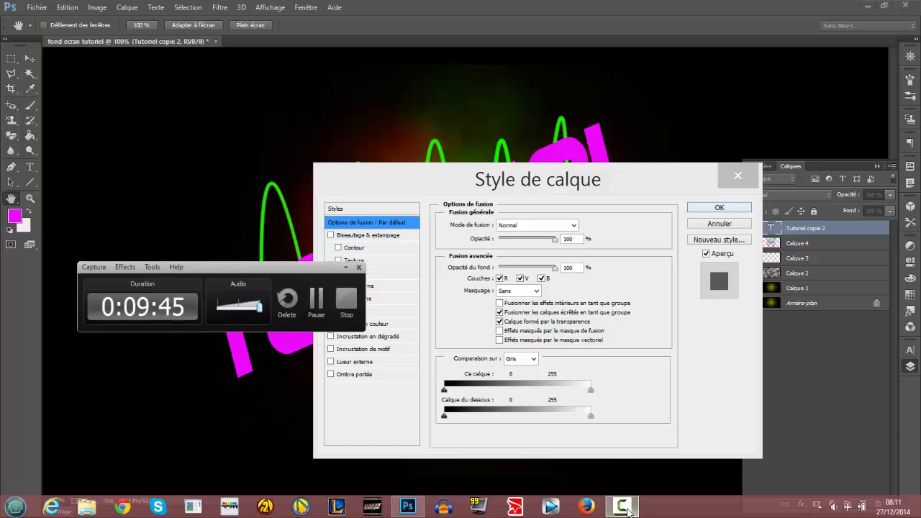
pyautogui.click(625, 508)
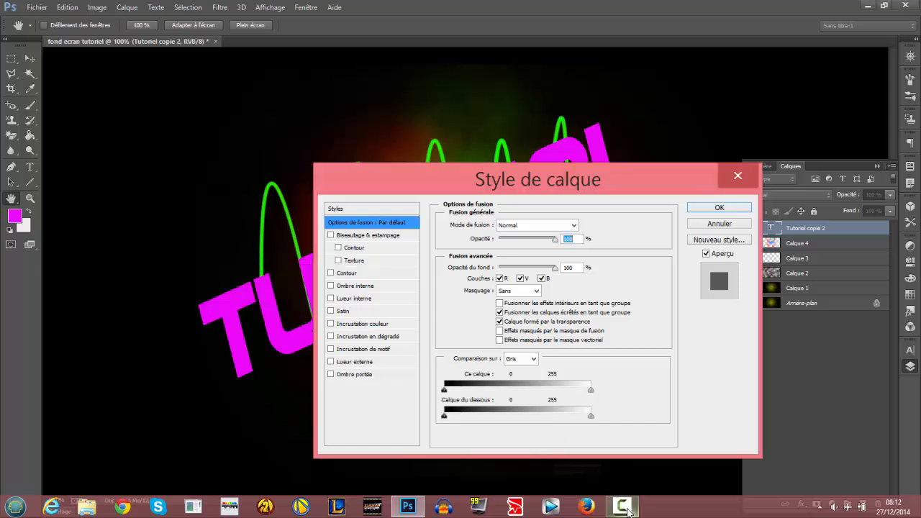
pyautogui.click(343, 274)
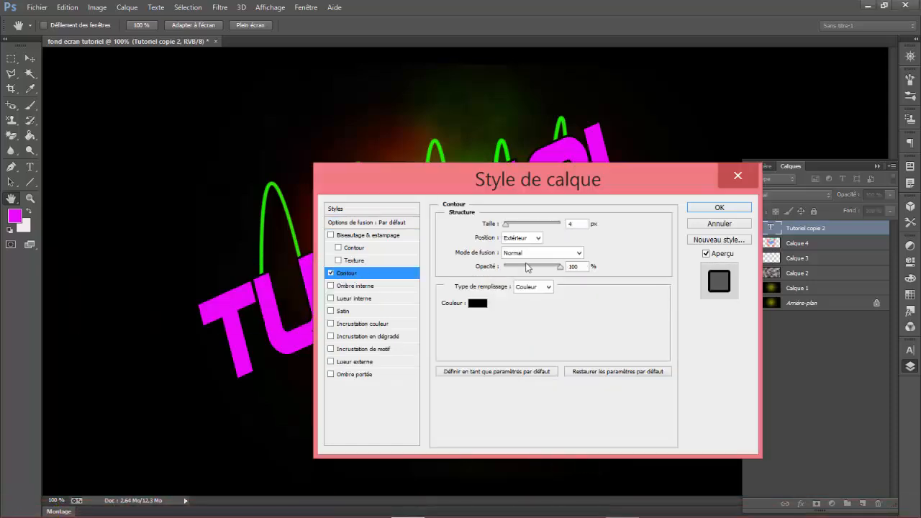
pyautogui.moveTo(474, 184); pyautogui.dragTo(579, 176)
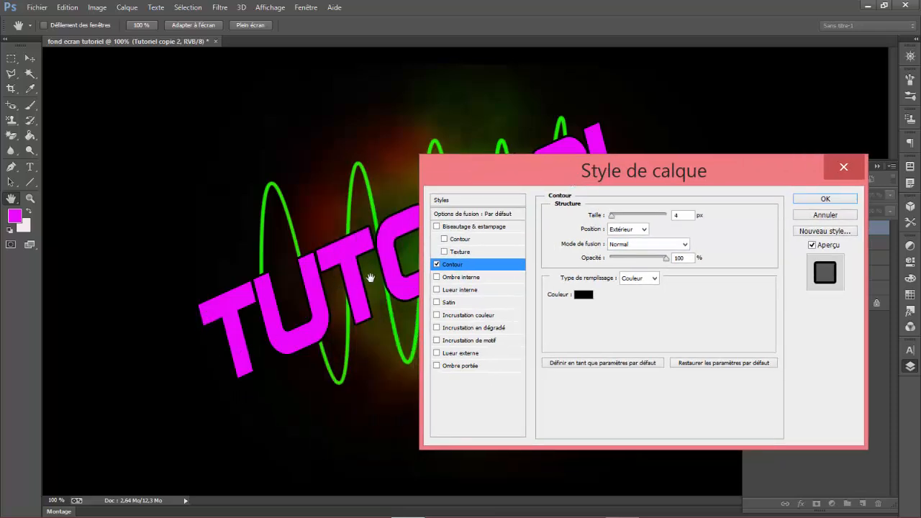
pyautogui.click(613, 217)
pyautogui.moveTo(613, 216); pyautogui.dragTo(615, 216)
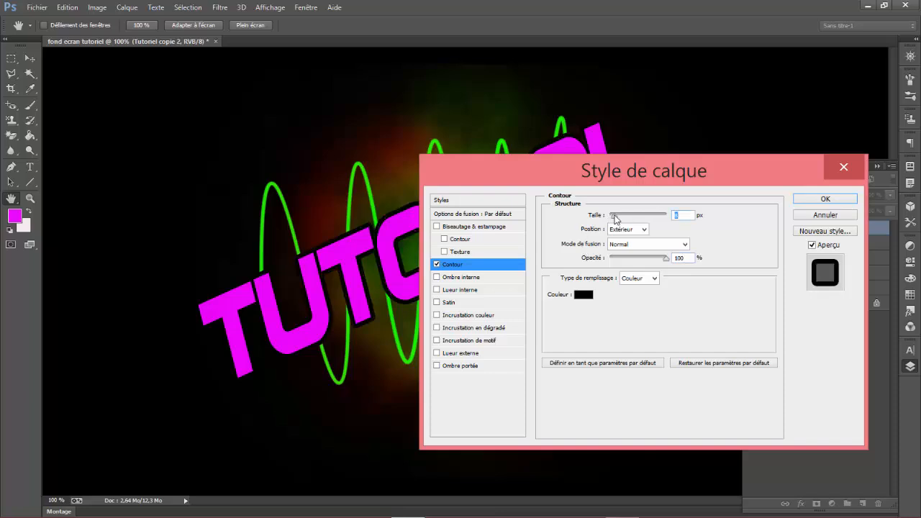
pyautogui.click(636, 244)
pyautogui.click(720, 181)
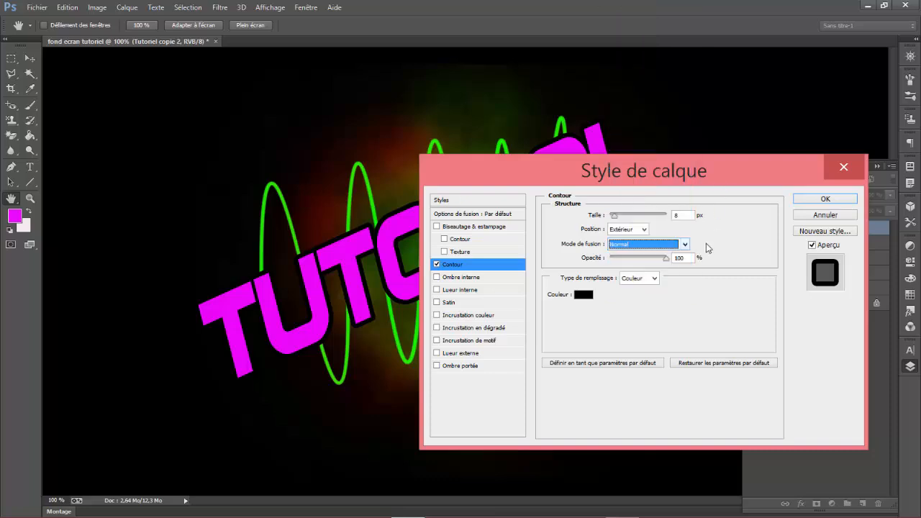
# - Set the text stroke's colour to light grey c5bbbb
pyautogui.click(583, 295)
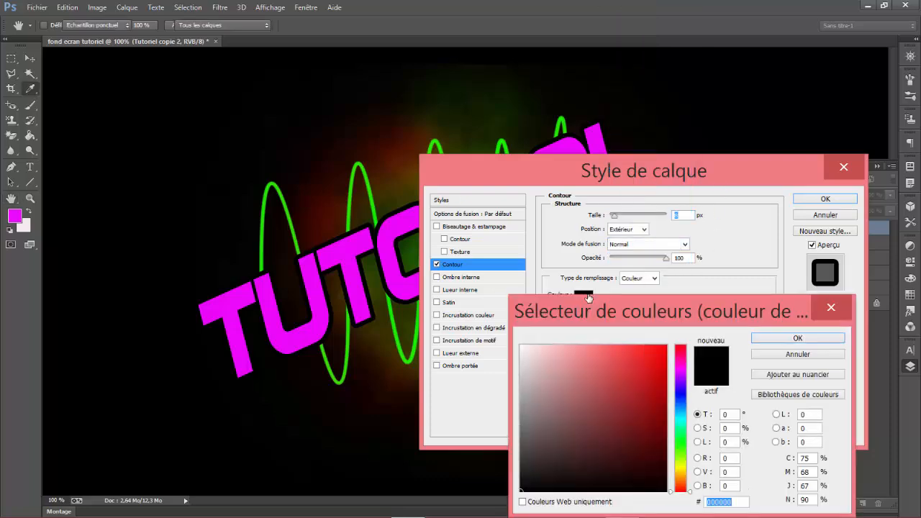
pyautogui.moveTo(642, 308); pyautogui.dragTo(552, 221)
pyautogui.moveTo(563, 283)
pyautogui.mouseDown()
pyautogui.moveTo(568, 349)
pyautogui.moveTo(466, 257)
pyautogui.moveTo(478, 283)
pyautogui.mouseUp()
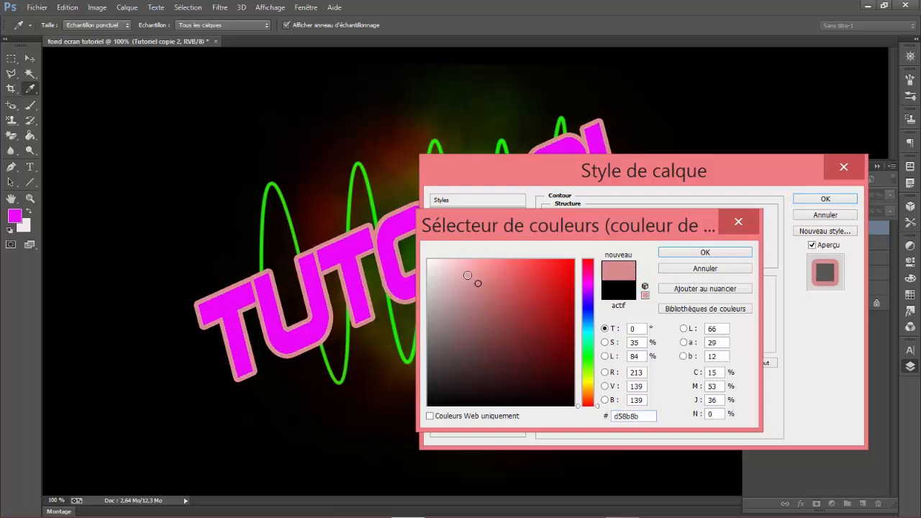
pyautogui.click(453, 264)
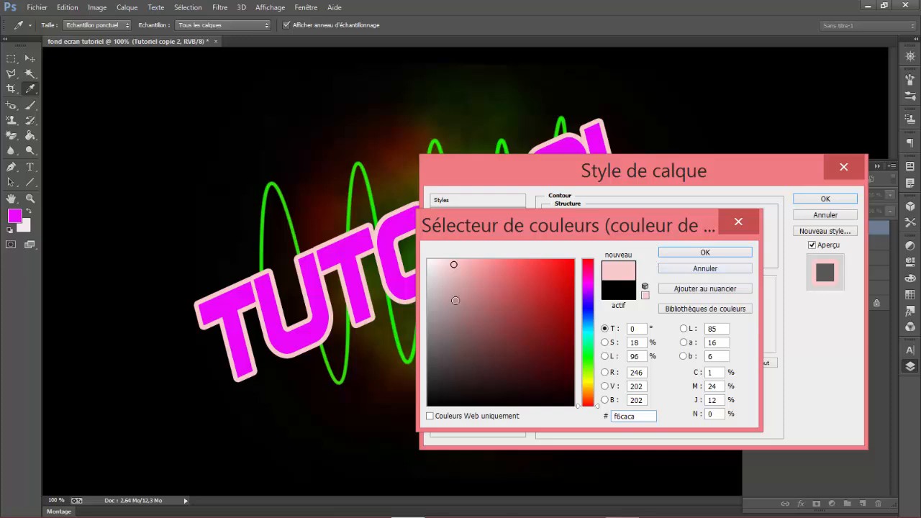
pyautogui.click(431, 285)
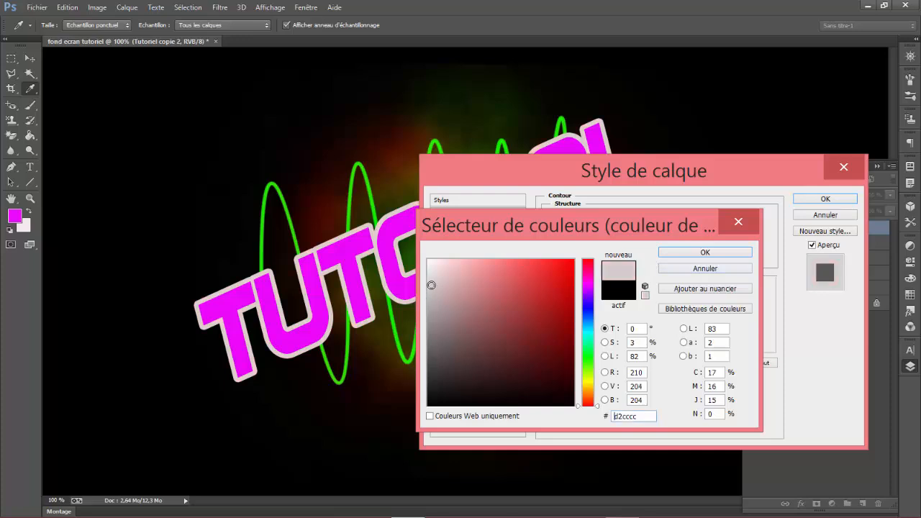
pyautogui.click(434, 291)
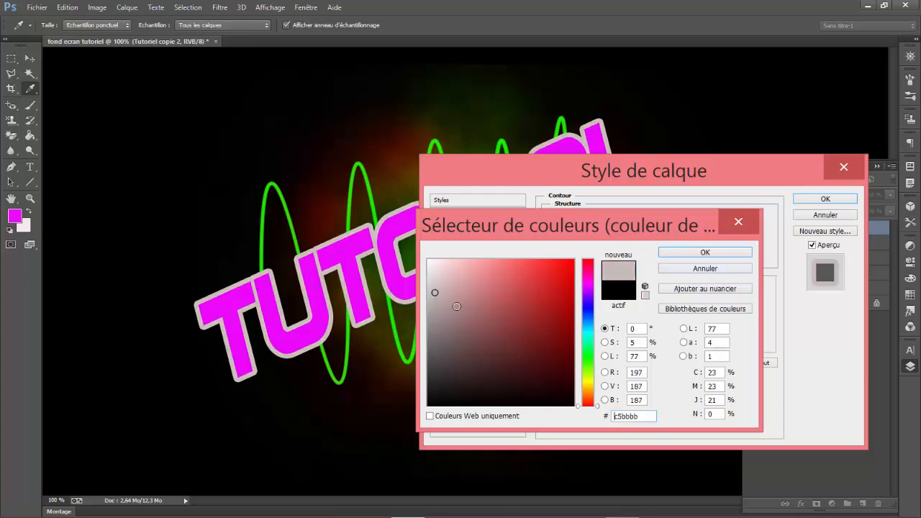
pyautogui.click(696, 253)
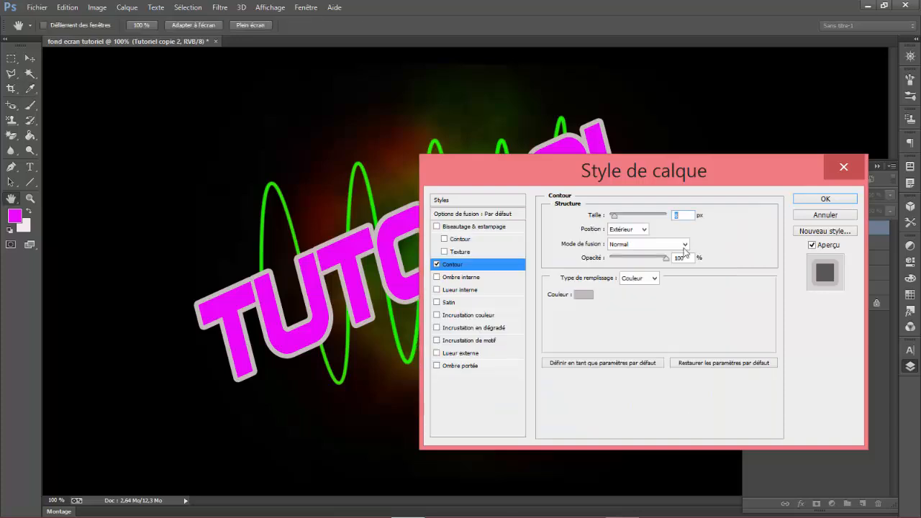
# - Add a drop shadow (Ombre portée) to the rotated "Tutoriel" text with 87% opacity and a distance of 30 px
pyautogui.click(436, 365)
pyautogui.click(489, 368)
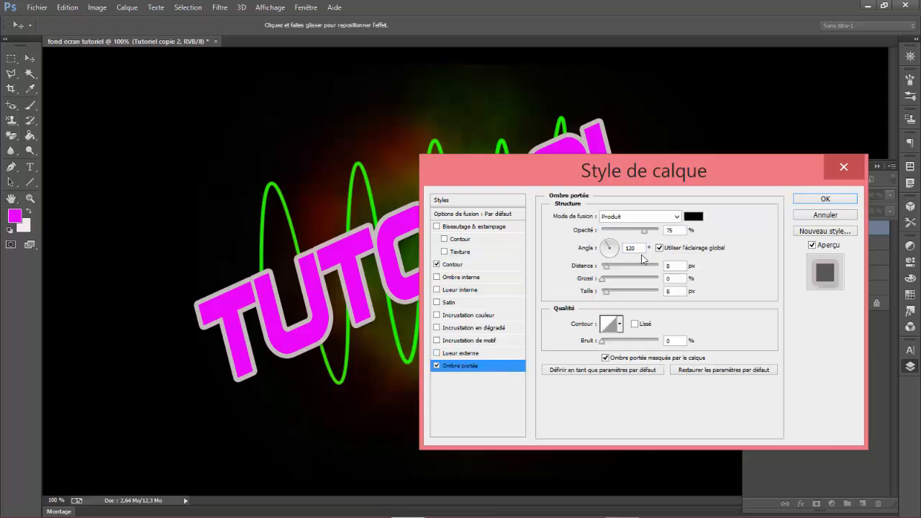
pyautogui.moveTo(648, 231); pyautogui.dragTo(652, 231)
pyautogui.moveTo(608, 269); pyautogui.dragTo(619, 269)
# - Set the text shadow's spread (Grossi) to 10%, its size to 13 px and its distance to about 47 px
pyautogui.moveTo(563, 175); pyautogui.dragTo(697, 116)
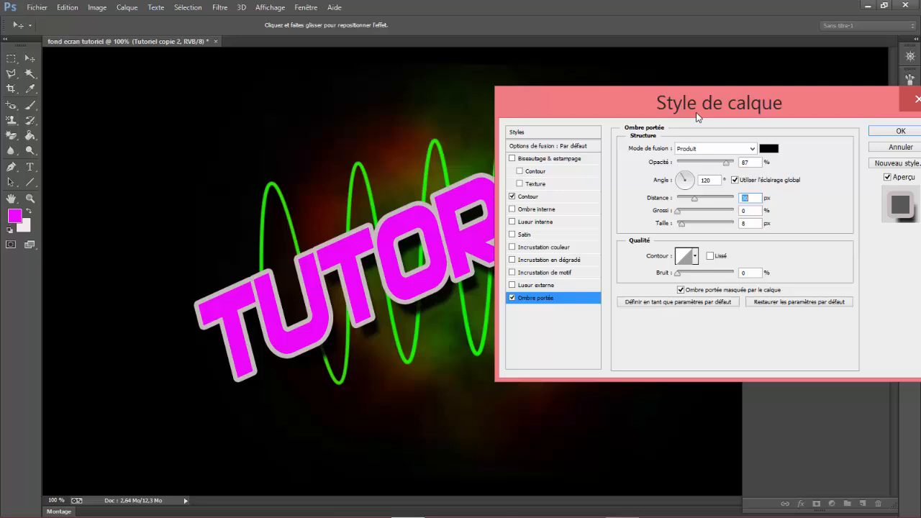
pyautogui.click(689, 212)
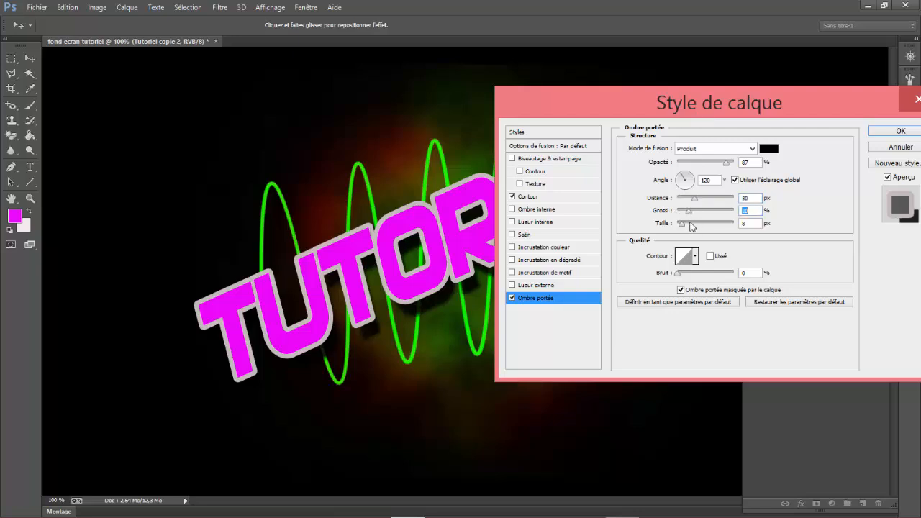
pyautogui.click(690, 224)
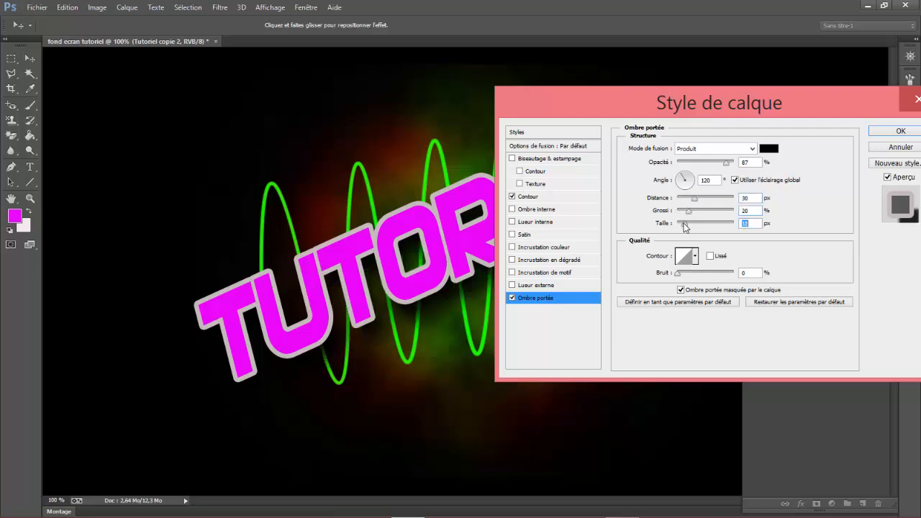
pyautogui.click(683, 211)
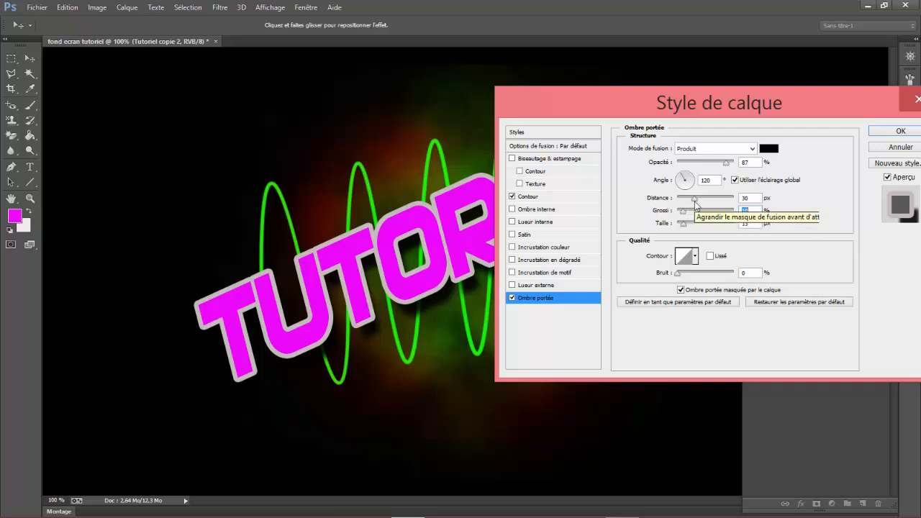
pyautogui.moveTo(696, 204); pyautogui.dragTo(705, 204)
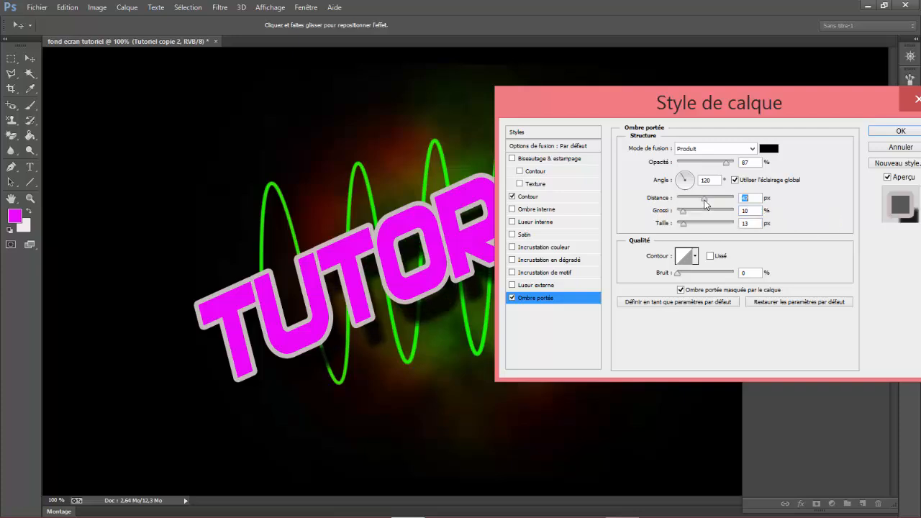
# - Try bright green 2ff50e as the colour of the text's drop shadow
pyautogui.moveTo(659, 105); pyautogui.dragTo(464, 306)
pyautogui.moveTo(353, 146); pyautogui.dragTo(400, 253)
pyautogui.click(517, 299)
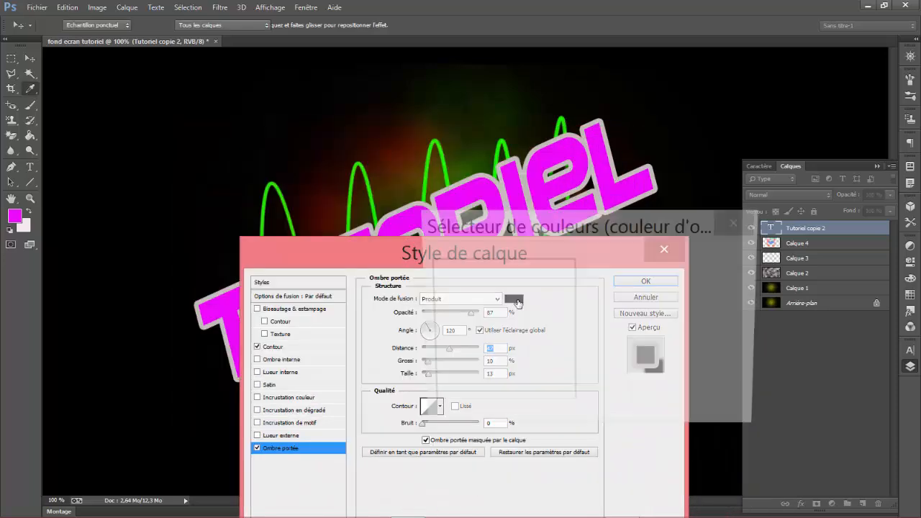
pyautogui.click(520, 295)
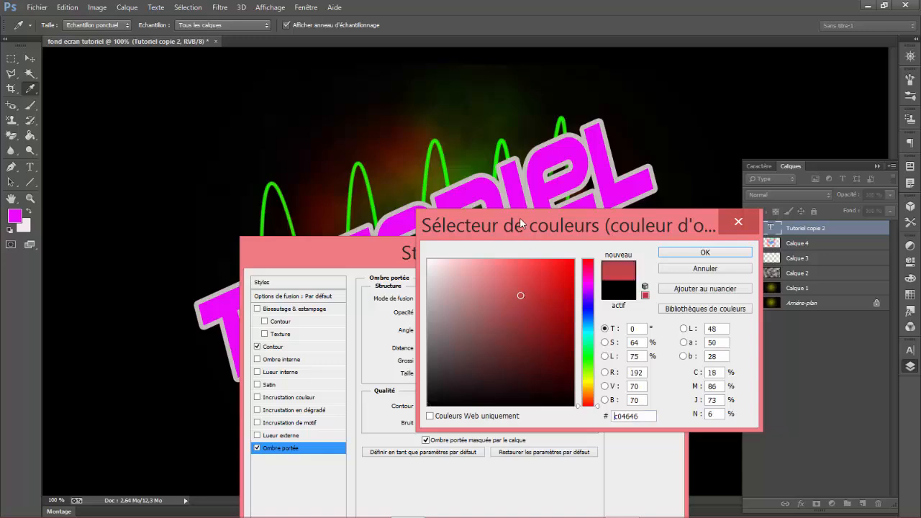
pyautogui.moveTo(520, 217); pyautogui.dragTo(475, 213)
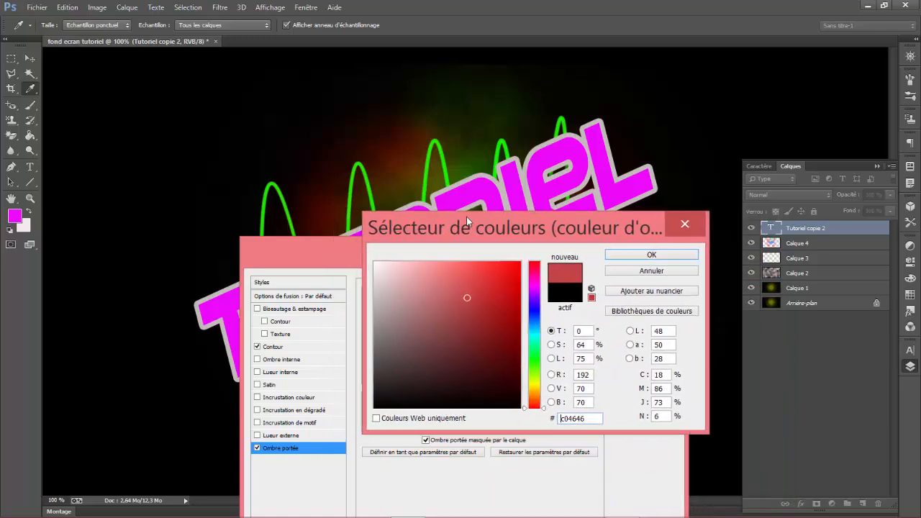
pyautogui.click(537, 350)
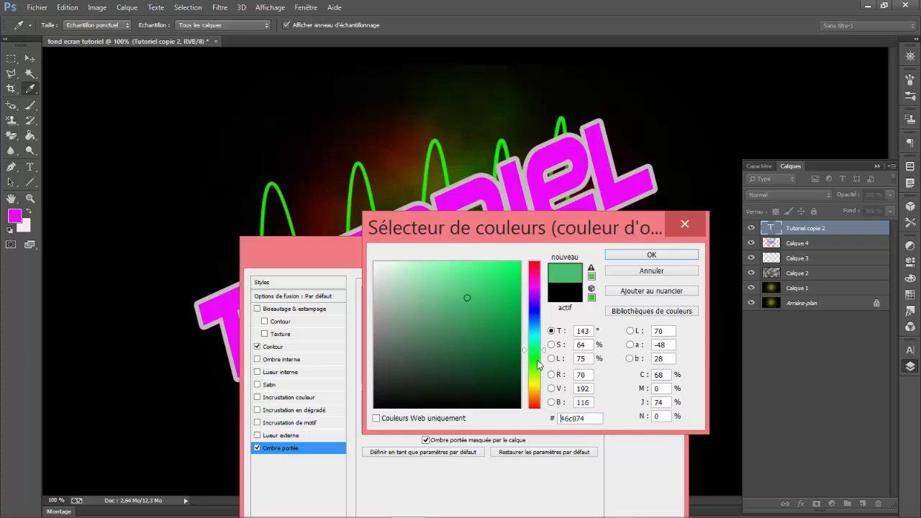
pyautogui.moveTo(537, 359); pyautogui.dragTo(539, 362)
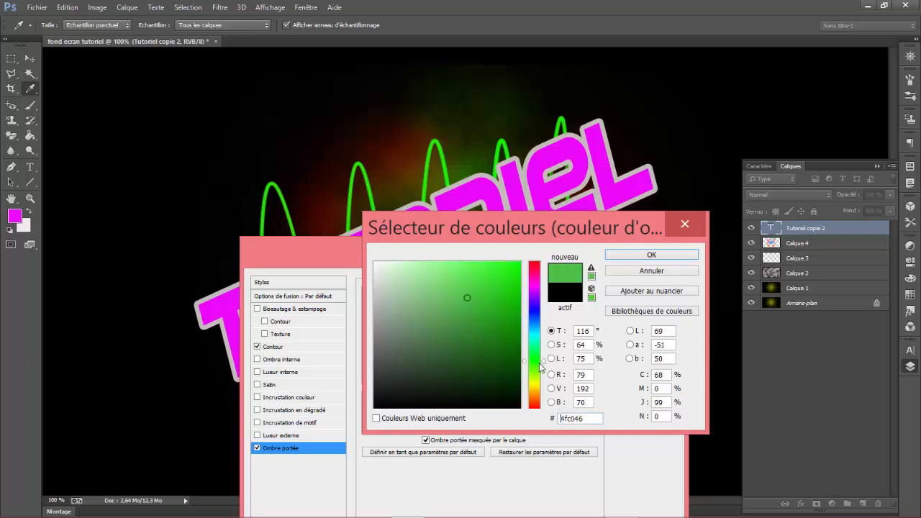
pyautogui.click(516, 264)
pyautogui.click(631, 256)
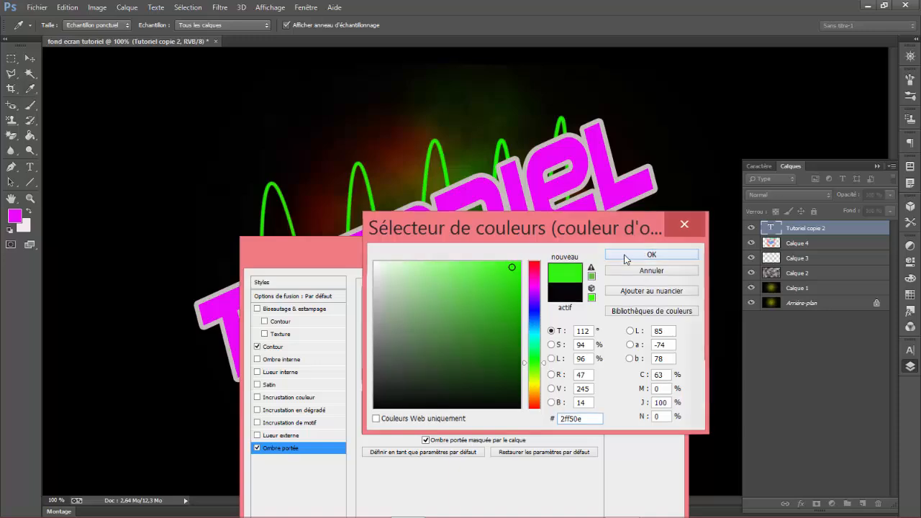
# - Try a saturated orange with a hue of 41° as the drop shadow's colour
pyautogui.moveTo(524, 252); pyautogui.dragTo(489, 216)
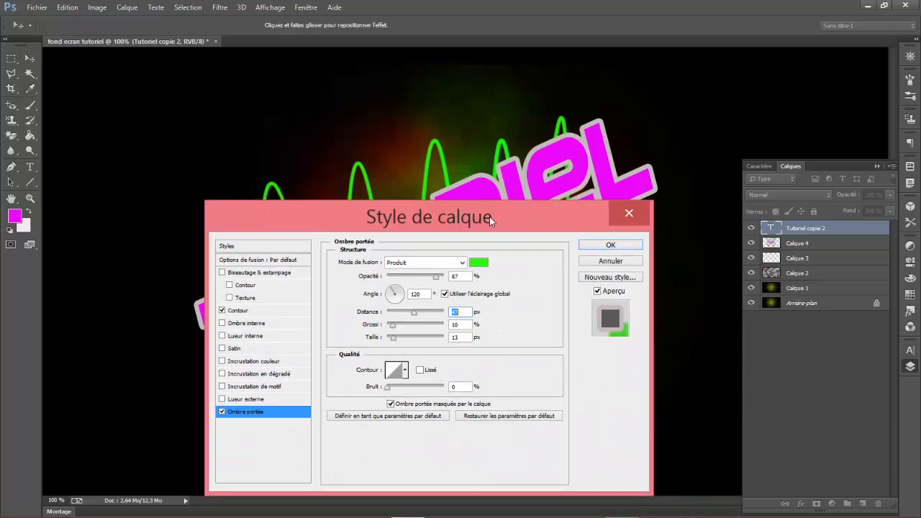
pyautogui.click(485, 263)
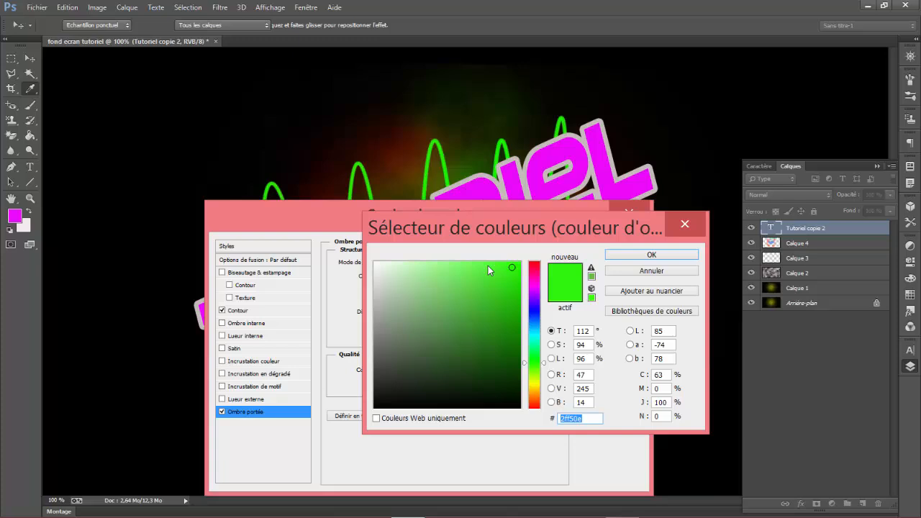
pyautogui.click(538, 408)
pyautogui.click(536, 392)
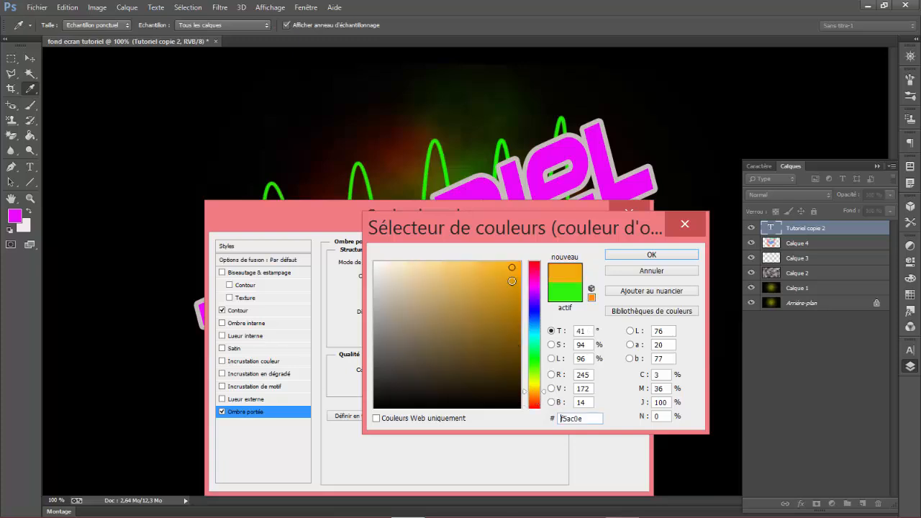
pyautogui.click(506, 296)
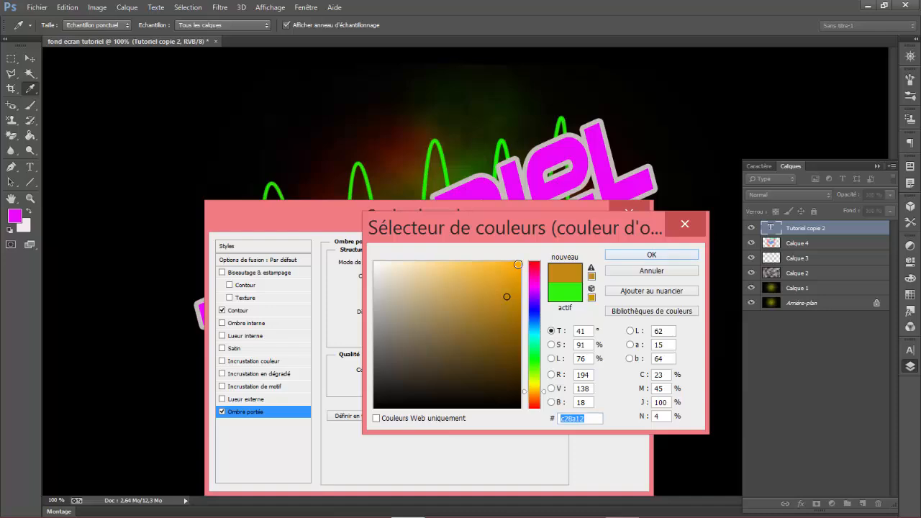
pyautogui.click(518, 264)
pyautogui.click(646, 256)
# - Return the drop shadow's colour to black 000000
pyautogui.moveTo(500, 236); pyautogui.dragTo(564, 207)
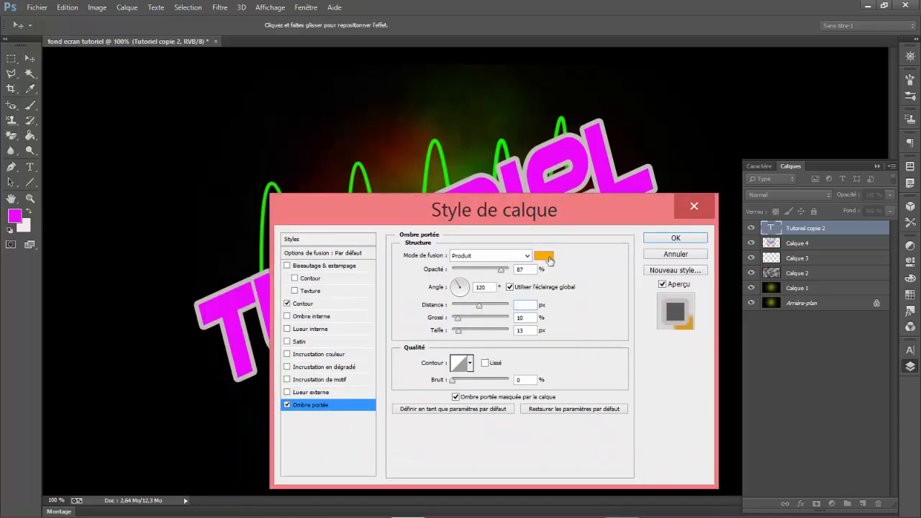
pyautogui.click(545, 257)
pyautogui.click(396, 258)
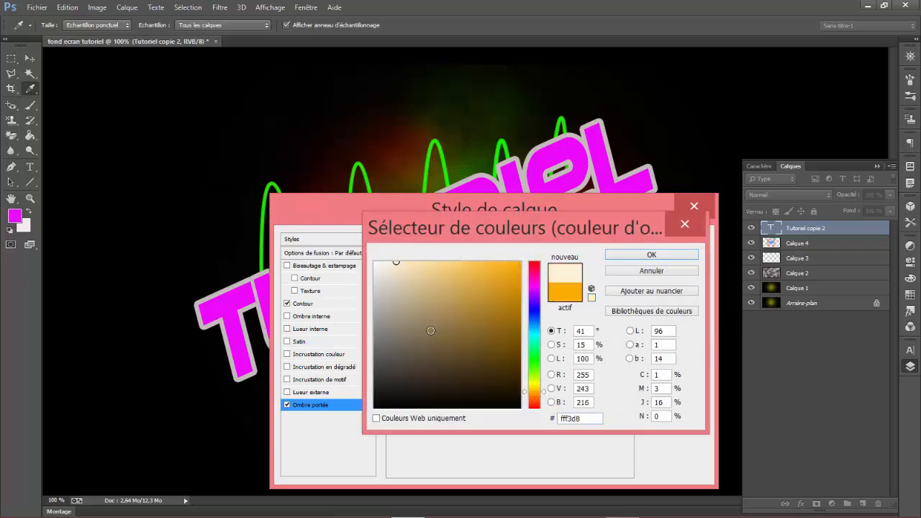
pyautogui.write('000000')
pyautogui.click(651, 255)
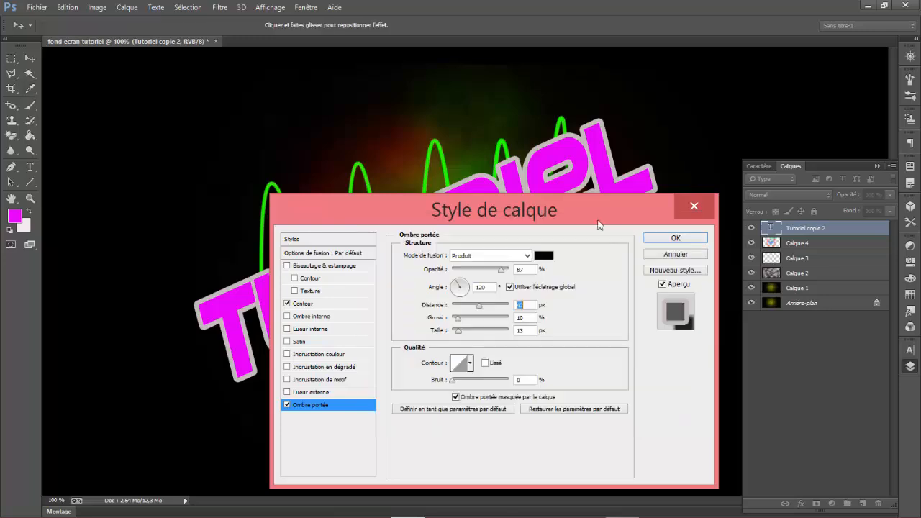
# - Move the shadow farther from the text on the canvas, to about 102 px at 117°, and apply the layer style
pyautogui.moveTo(533, 226); pyautogui.dragTo(546, 411)
pyautogui.moveTo(481, 360); pyautogui.dragTo(418, 345)
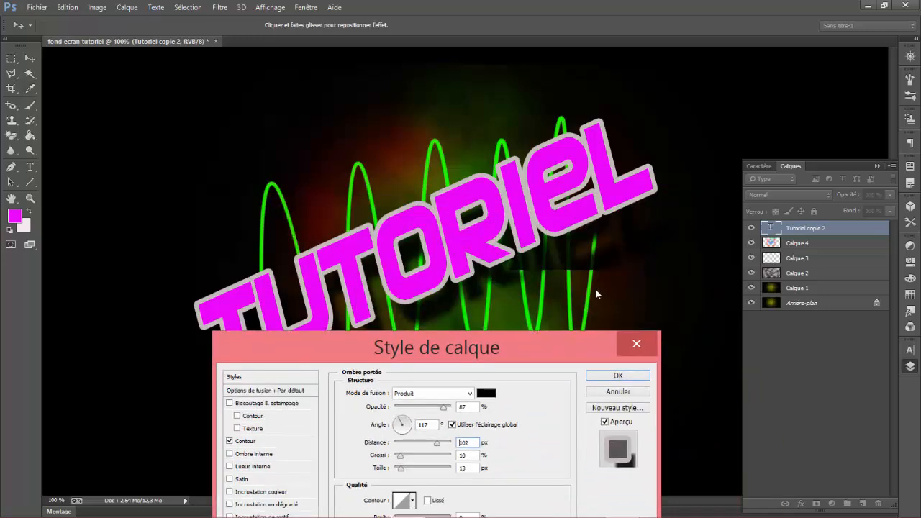
pyautogui.click(609, 376)
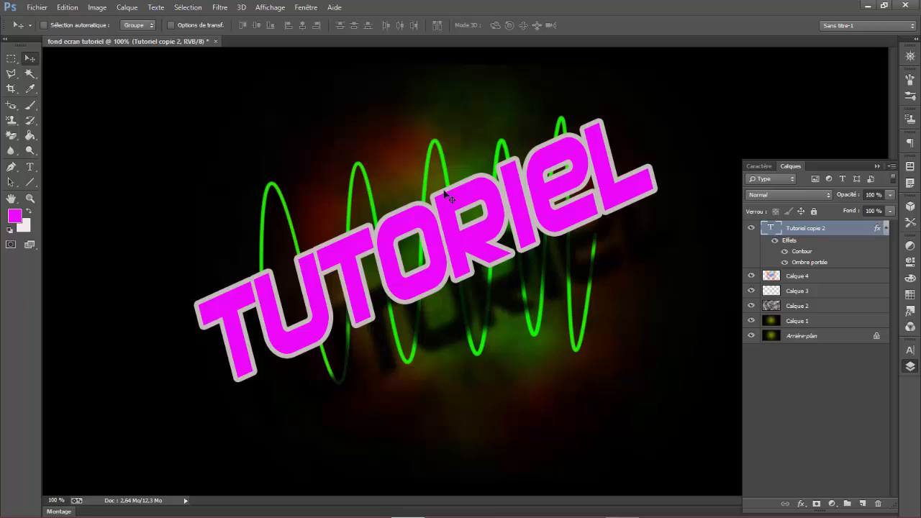
# - Save a JPEG copy of the wallpaper as fond ecran tutoriel.jpg on the desktop (Bureau) at the highest quality
pyautogui.click(39, 7)
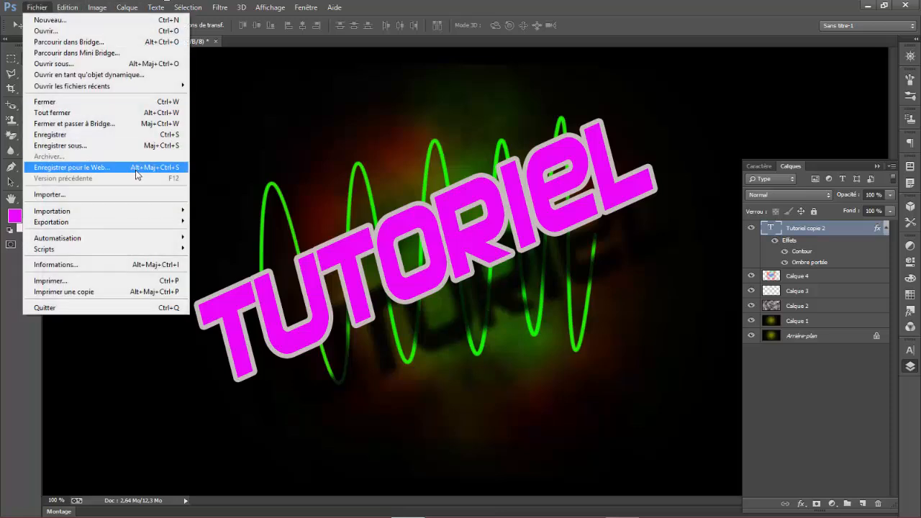
pyautogui.click(131, 144)
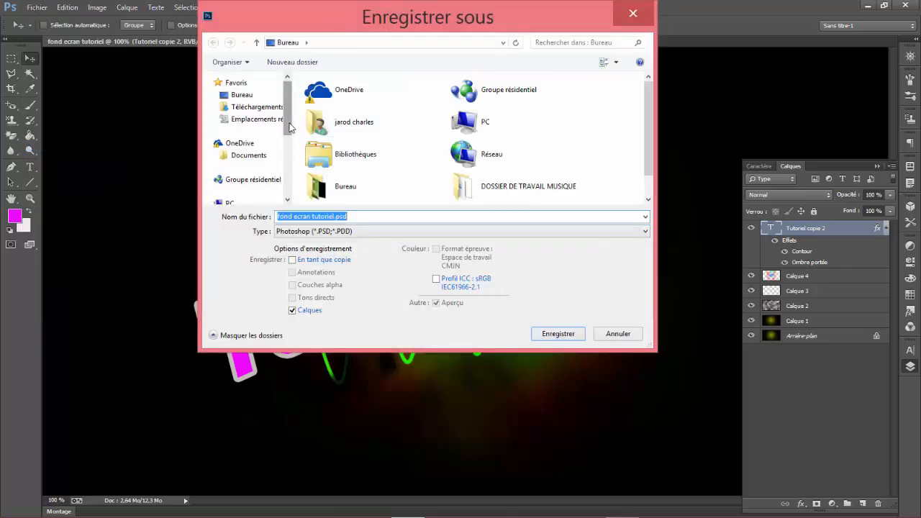
pyautogui.moveTo(331, 28); pyautogui.dragTo(331, 77)
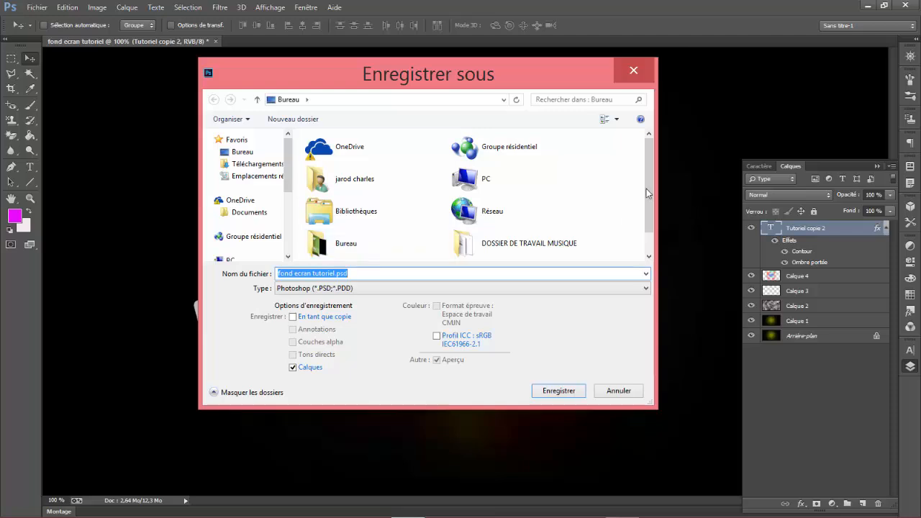
pyautogui.moveTo(649, 188); pyautogui.dragTo(655, 254)
pyautogui.click(352, 288)
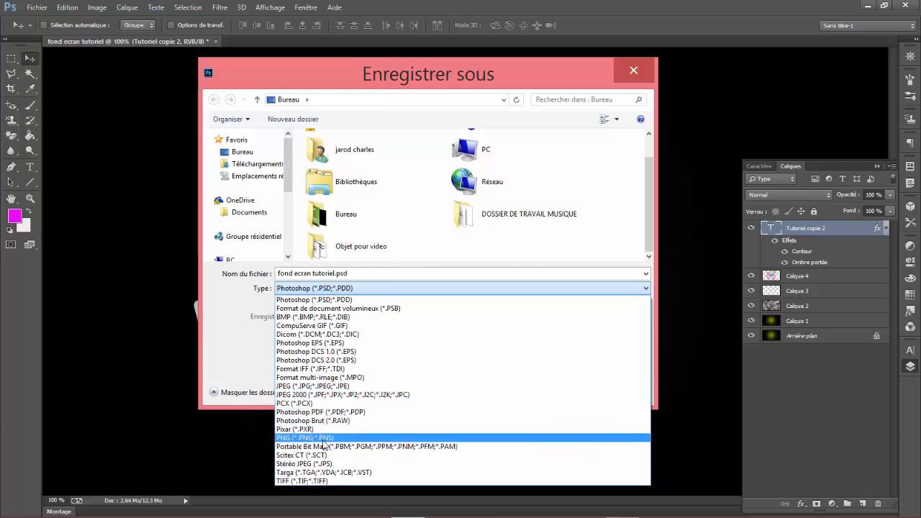
pyautogui.click(328, 385)
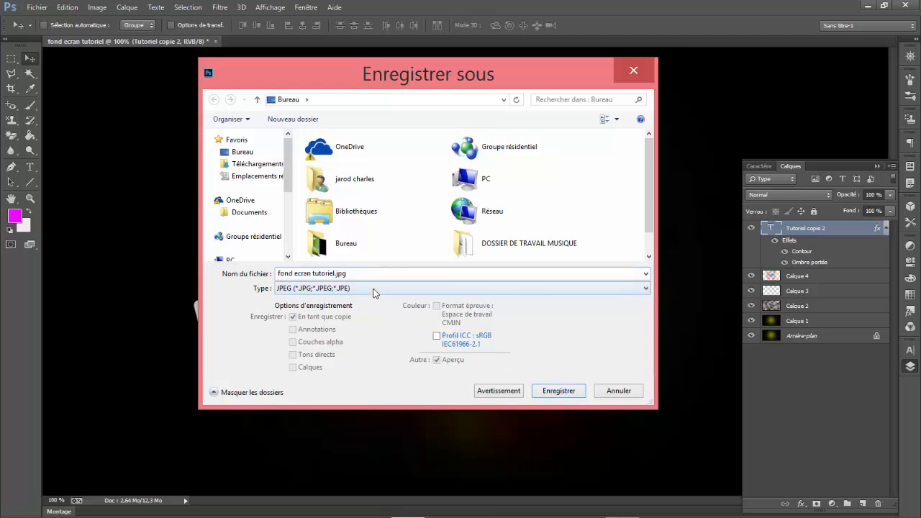
pyautogui.click(577, 390)
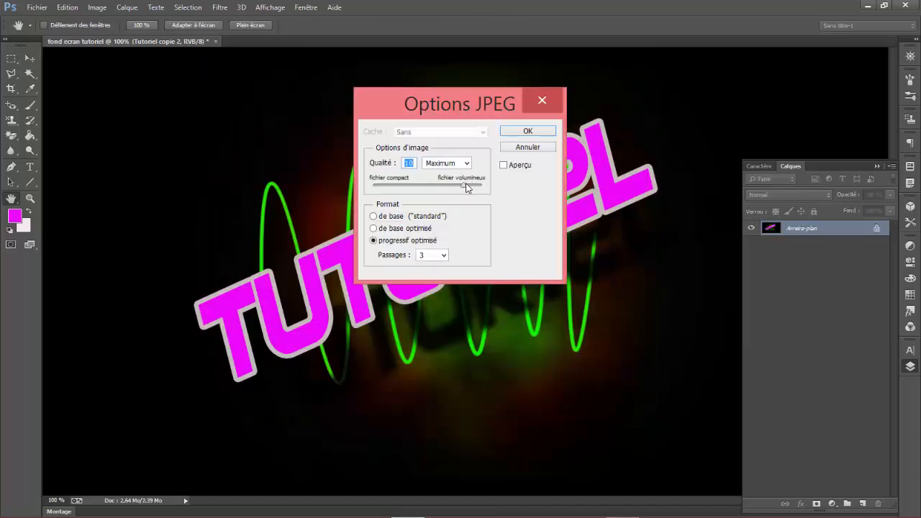
pyautogui.moveTo(467, 187); pyautogui.dragTo(487, 186)
pyautogui.click(514, 134)
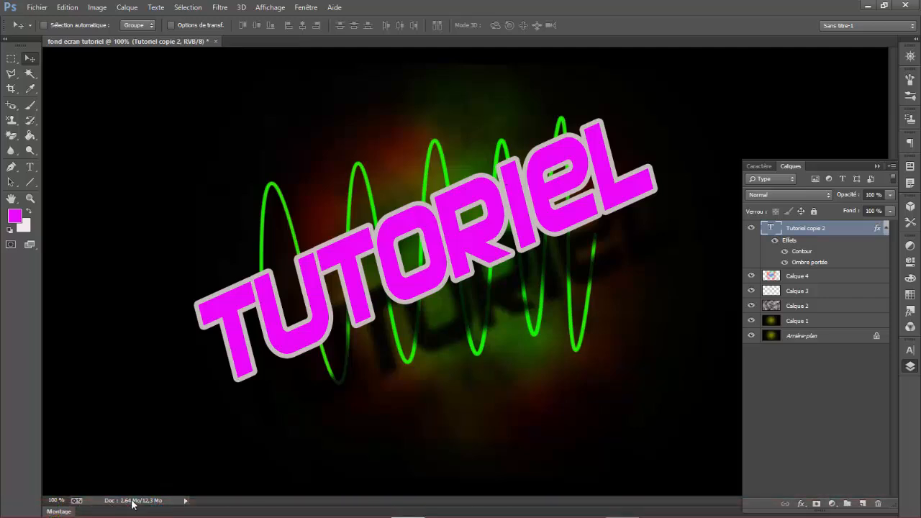
# - Switch to the Windows desktop, preview fond ecran tutoriel.jpg and choose it as the desktop background
pyautogui.click(862, 5)
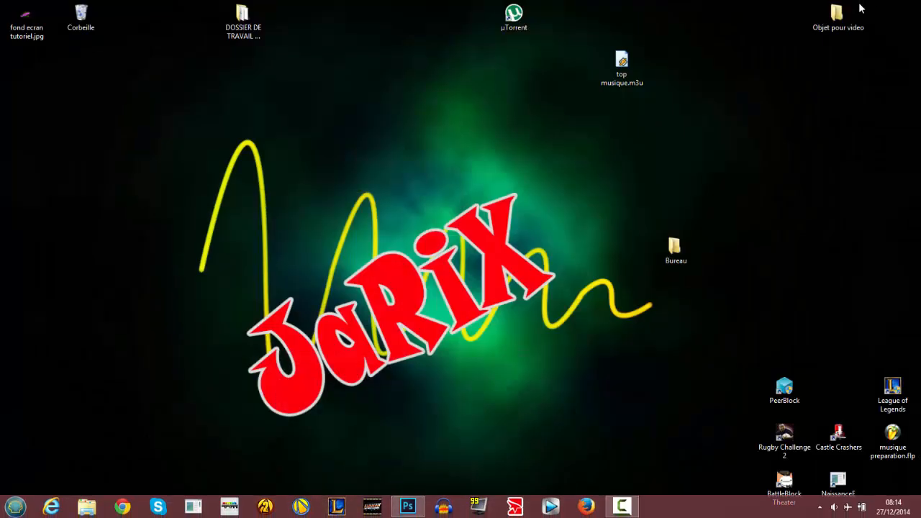
pyautogui.doubleClick(12, 9)
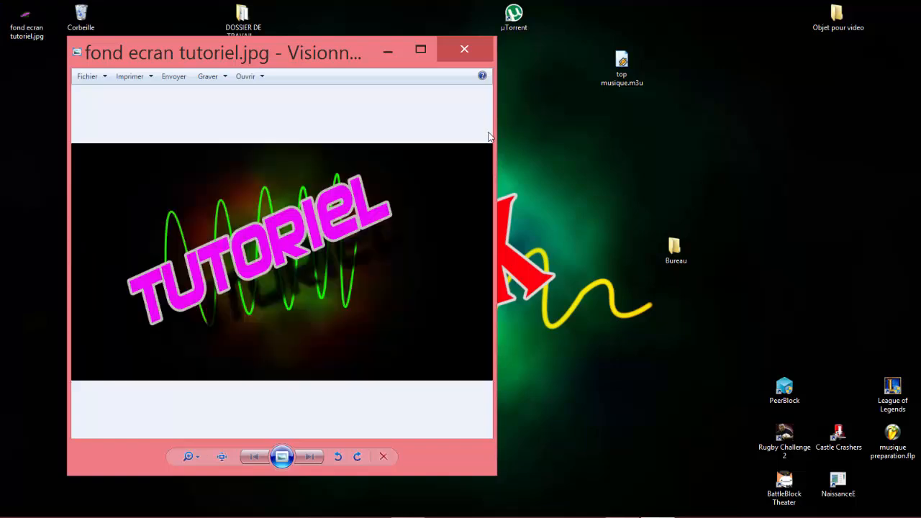
pyautogui.click(463, 51)
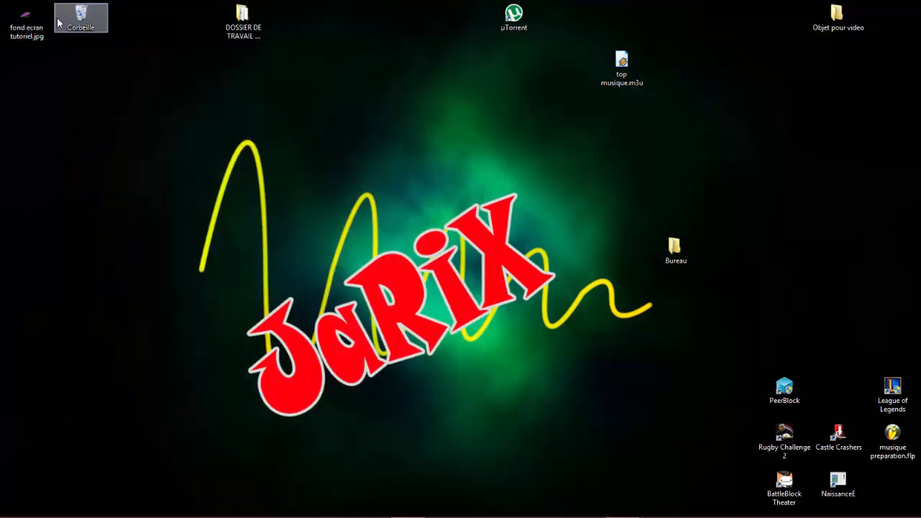
pyautogui.rightClick(30, 22)
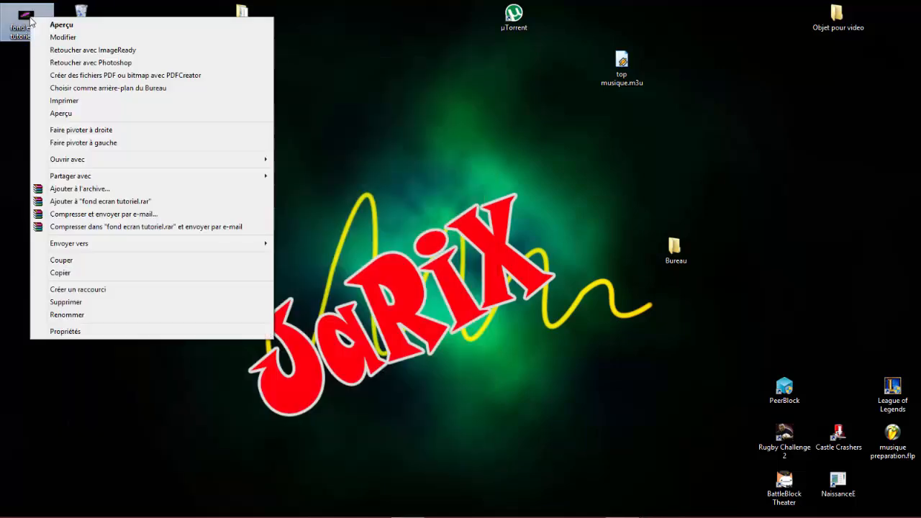
pyautogui.click(154, 91)
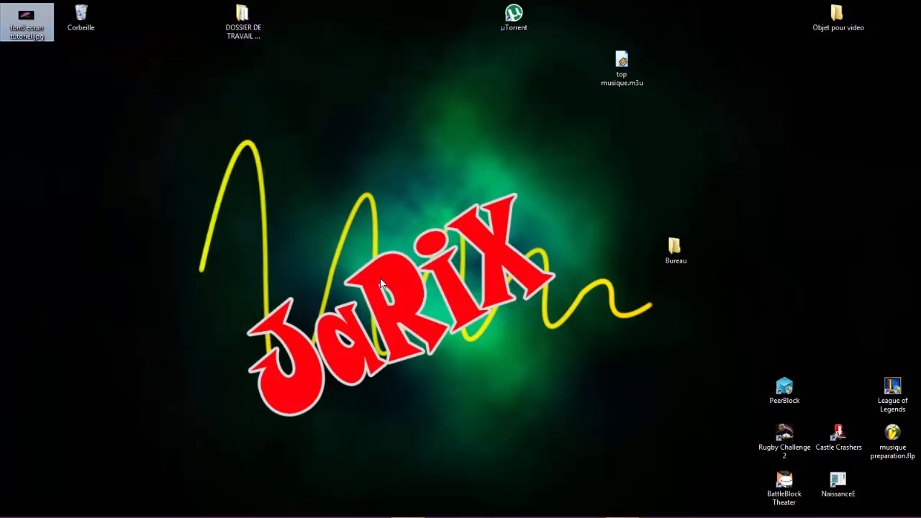